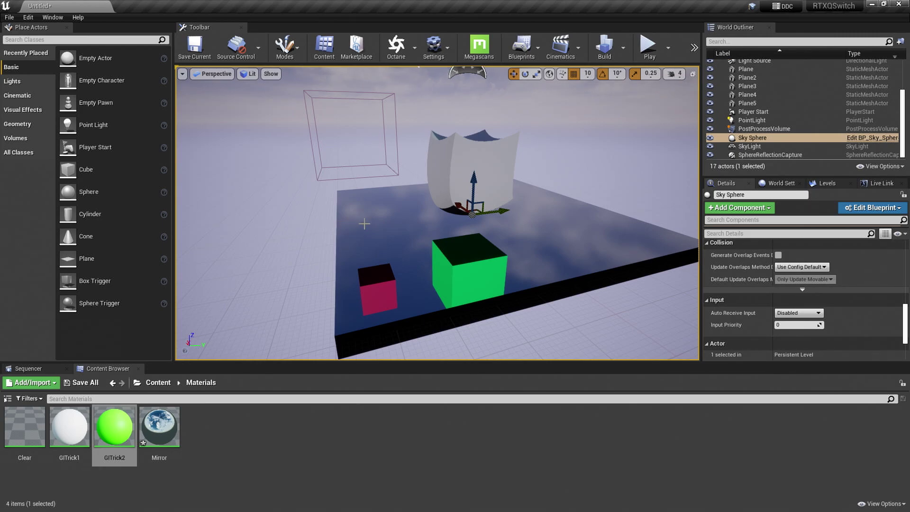
Step: Select the Cube actor and move it around the mirror floor, placing its reflection farther back from the green cube
{"action": "mouse_move", "coordinate": [557, 229]}
{"action": "right_mouse_down"}
{"action": "mouse_move", "coordinate": [668, 233]}
{"action": "mouse_move", "coordinate": [552, 232]}
{"action": "mouse_move", "coordinate": [627, 237]}
{"action": "mouse_move", "coordinate": [630, 230]}
{"action": "mouse_move", "coordinate": [566, 227]}
{"action": "right_mouse_up"}
{"action": "key", "text": "a"}
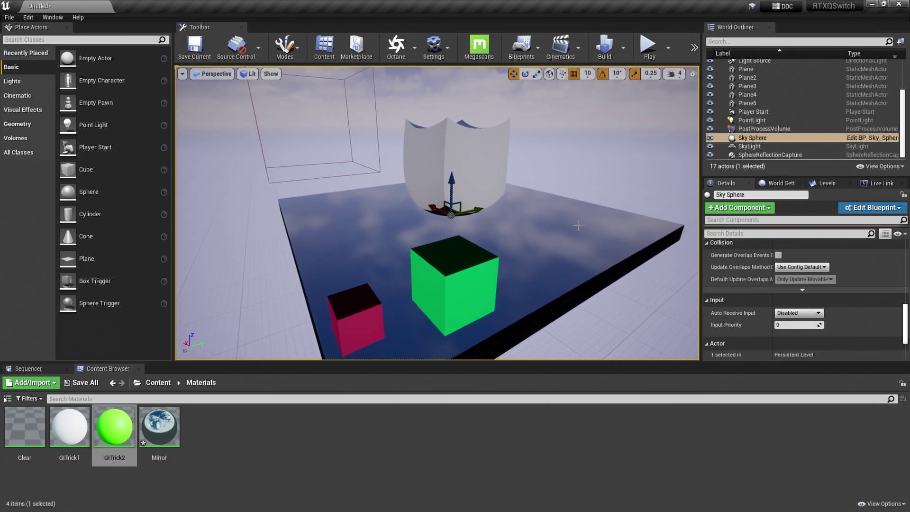
{"action": "scroll", "coordinate": [853, 97], "scroll_direction": "up", "scroll_amount": 3}
{"action": "left_click", "coordinate": [766, 80]}
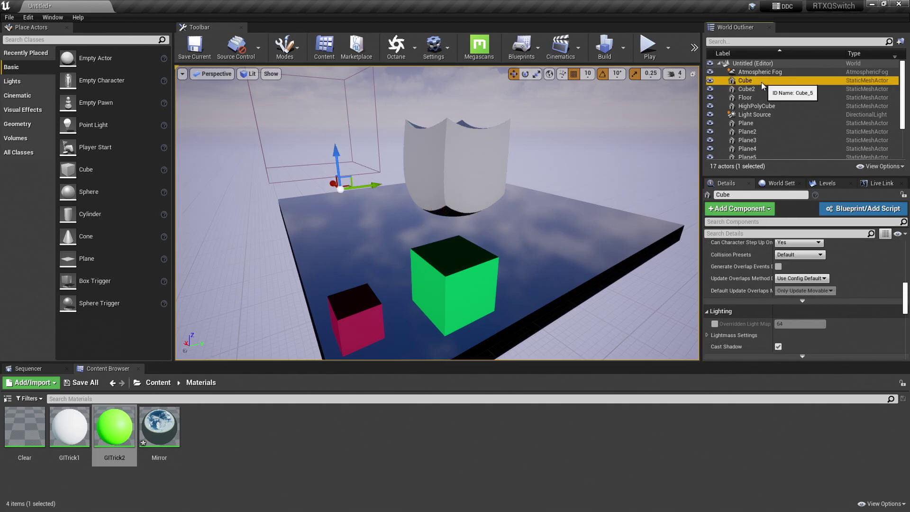
{"action": "left_click_drag", "start_coordinate": [364, 184], "coordinate": [369, 205]}
{"action": "left_click_drag", "start_coordinate": [343, 168], "coordinate": [334, 141]}
{"action": "left_click_drag", "start_coordinate": [377, 168], "coordinate": [245, 228]}
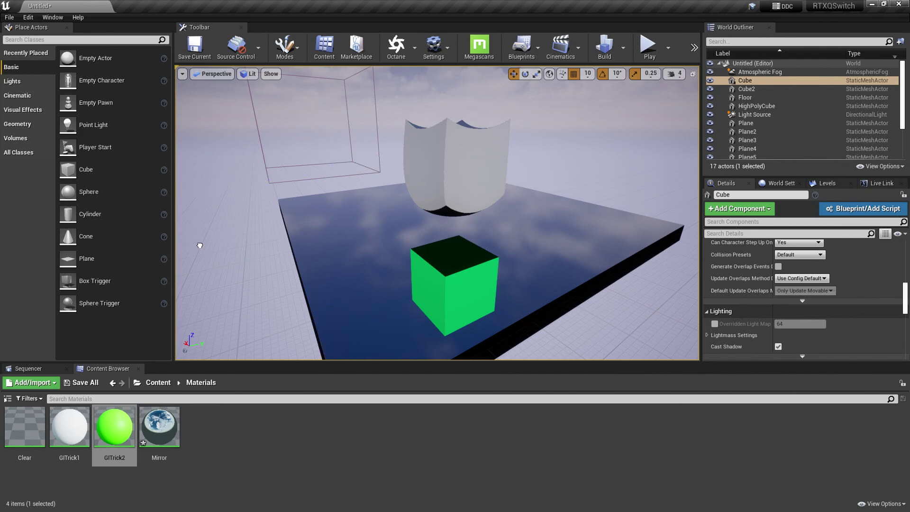
{"action": "left_click_drag", "start_coordinate": [302, 227], "coordinate": [403, 209]}
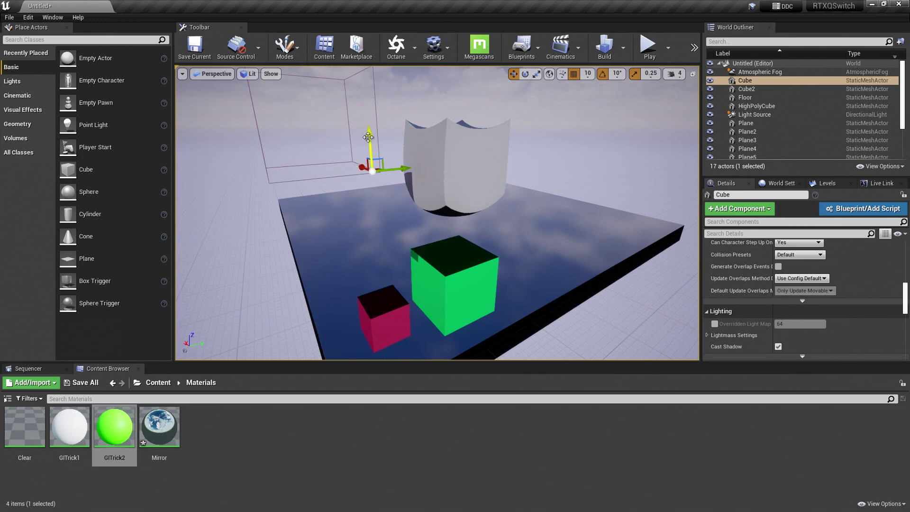
{"action": "left_click_drag", "start_coordinate": [368, 137], "coordinate": [370, 189]}
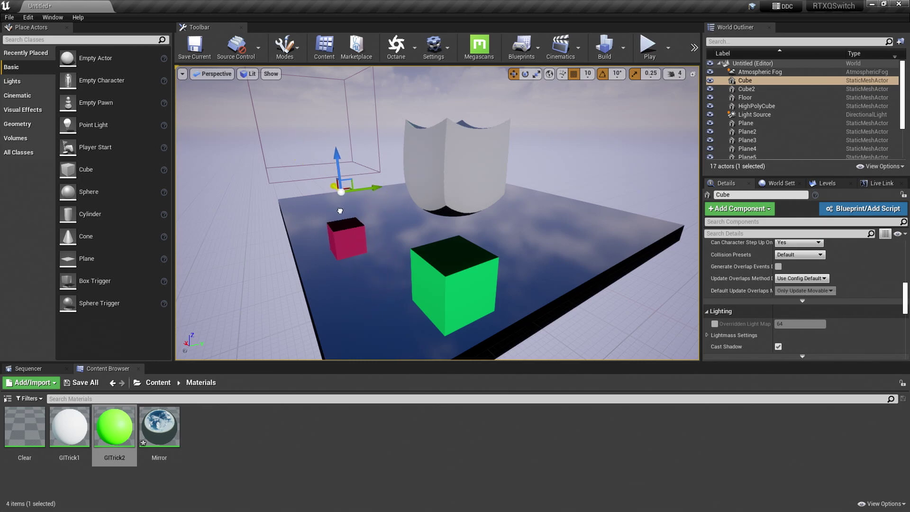
Step: Select the HighPolyCube and examine it, the mirror floor and the neighbouring lit room from several angles
{"action": "left_click", "coordinate": [432, 175]}
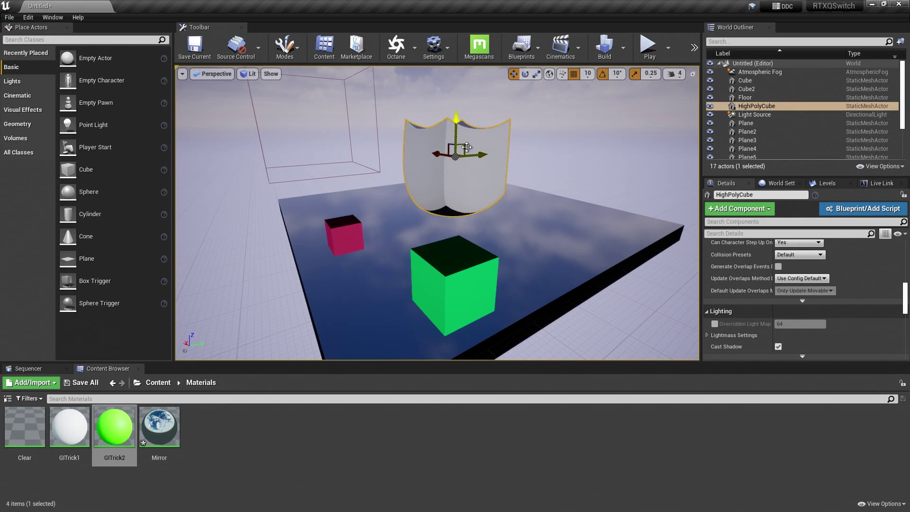
{"action": "left_click_drag", "start_coordinate": [466, 148], "coordinate": [488, 137]}
{"action": "right_click_drag", "start_coordinate": [514, 166], "coordinate": [410, 175]}
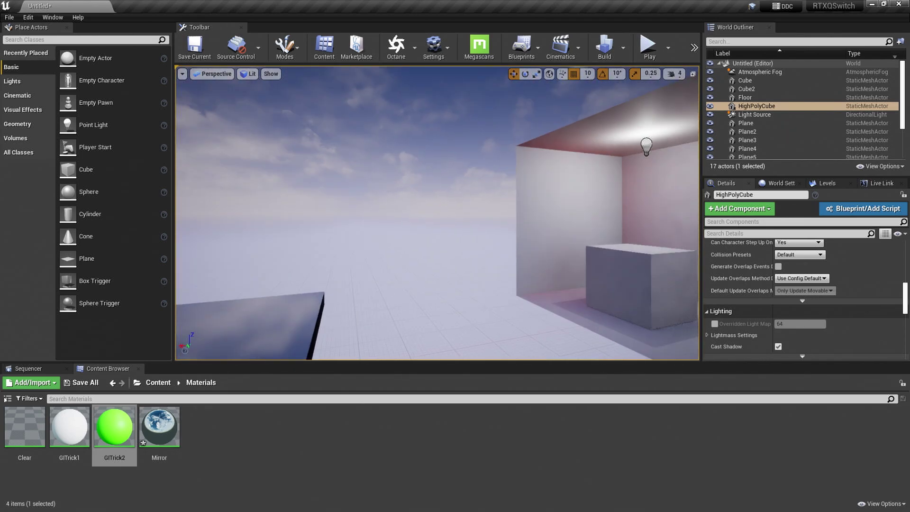
{"action": "mouse_move", "coordinate": [436, 213]}
{"action": "right_mouse_down"}
{"action": "mouse_move", "coordinate": [467, 213]}
{"action": "mouse_move", "coordinate": [440, 215]}
{"action": "mouse_move", "coordinate": [437, 188]}
{"action": "mouse_move", "coordinate": [450, 188]}
{"action": "mouse_move", "coordinate": [439, 195]}
{"action": "mouse_move", "coordinate": [443, 208]}
{"action": "mouse_move", "coordinate": [455, 199]}
{"action": "mouse_move", "coordinate": [454, 208]}
{"action": "mouse_move", "coordinate": [436, 211]}
{"action": "mouse_move", "coordinate": [443, 211]}
{"action": "right_mouse_up"}
{"action": "mouse_move", "coordinate": [518, 254]}
{"action": "right_mouse_down"}
{"action": "mouse_move", "coordinate": [474, 251]}
{"action": "mouse_move", "coordinate": [531, 256]}
{"action": "right_mouse_up"}
{"action": "right_click_drag", "start_coordinate": [453, 209], "coordinate": [456, 208]}
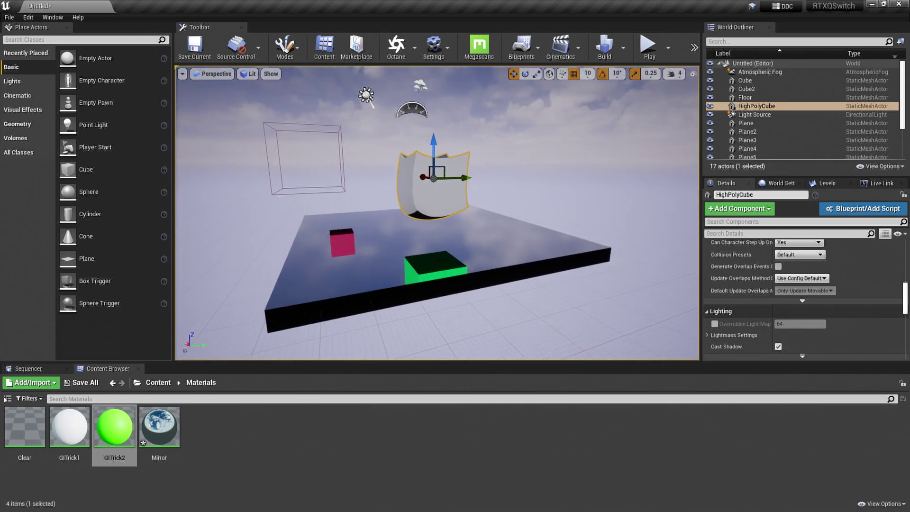
{"action": "right_click_drag", "start_coordinate": [436, 212], "coordinate": [439, 211]}
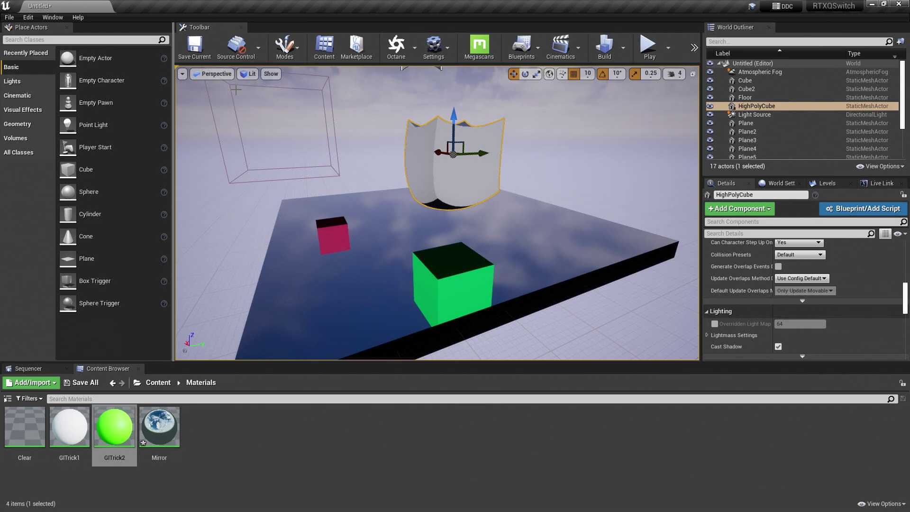
Step: Inspect the scene in the Path Tracing view mode and switch back to Lit
{"action": "left_click", "coordinate": [241, 75]}
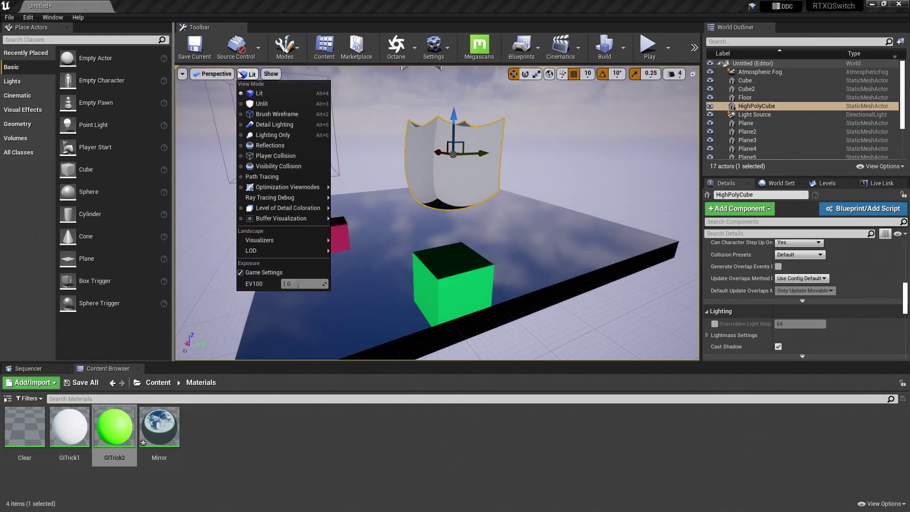
{"action": "left_click", "coordinate": [265, 176]}
{"action": "mouse_move", "coordinate": [436, 212]}
{"action": "right_mouse_down"}
{"action": "mouse_move", "coordinate": [579, 209]}
{"action": "mouse_move", "coordinate": [422, 212]}
{"action": "right_mouse_up"}
{"action": "key", "text": "w"}
{"action": "left_click", "coordinate": [243, 76]}
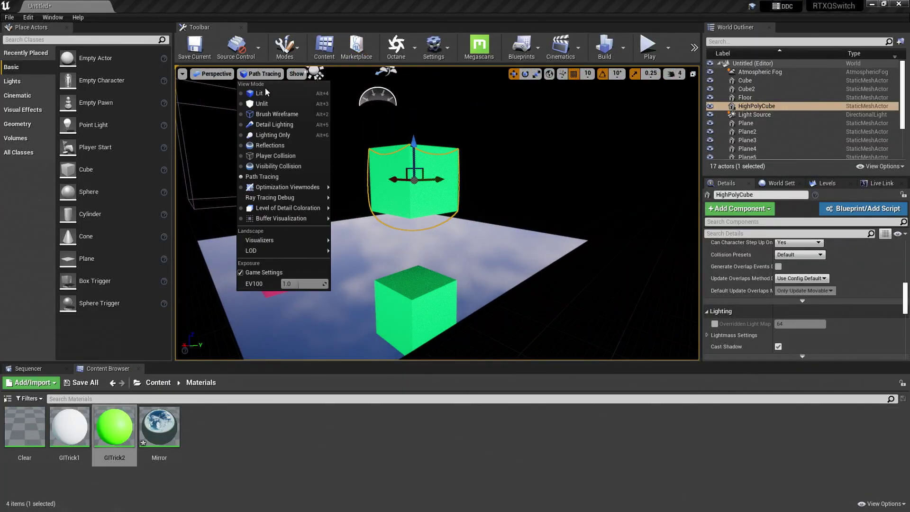
{"action": "left_click", "coordinate": [265, 87]}
{"action": "right_click_drag", "start_coordinate": [521, 268], "coordinate": [521, 269]}
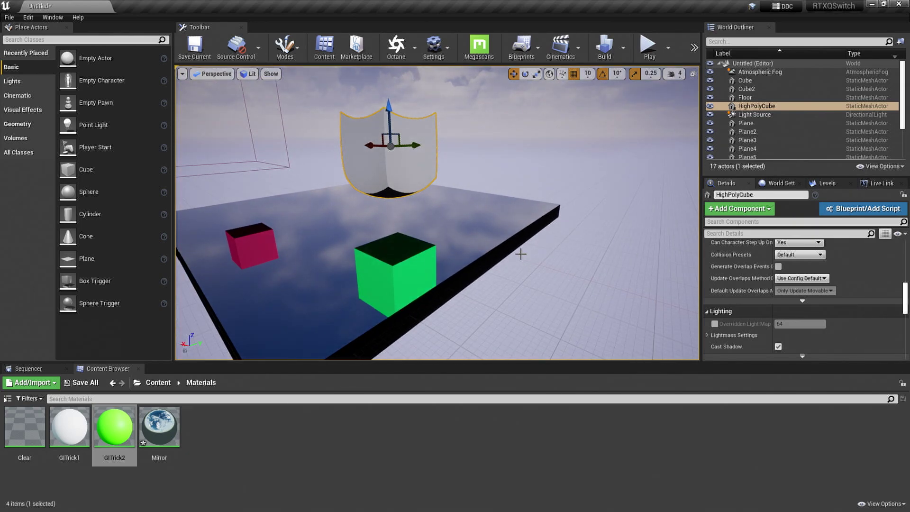
{"action": "right_click_drag", "start_coordinate": [520, 254], "coordinate": [476, 250]}
{"action": "key", "text": "d"}
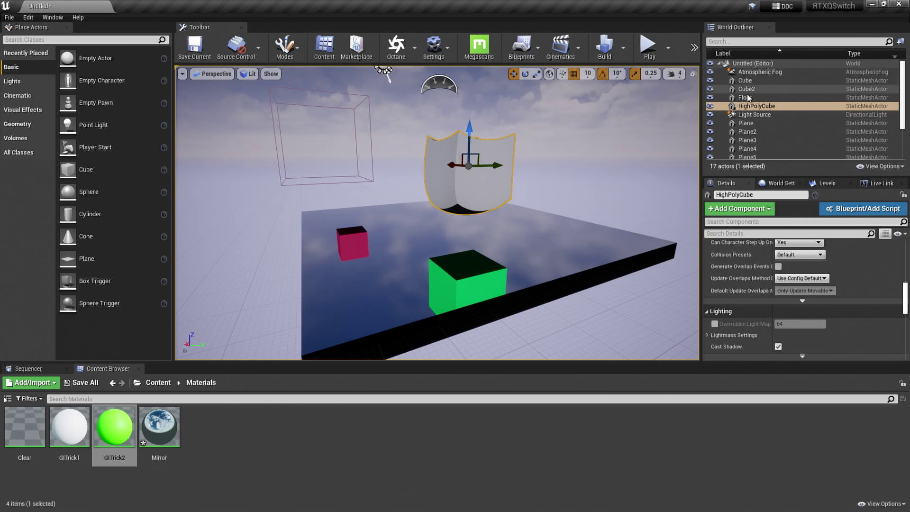
{"action": "mouse_move", "coordinate": [472, 133]}
{"action": "right_mouse_down"}
{"action": "mouse_move", "coordinate": [472, 161]}
{"action": "mouse_move", "coordinate": [457, 171]}
{"action": "mouse_move", "coordinate": [476, 150]}
{"action": "mouse_move", "coordinate": [472, 134]}
{"action": "right_mouse_up"}
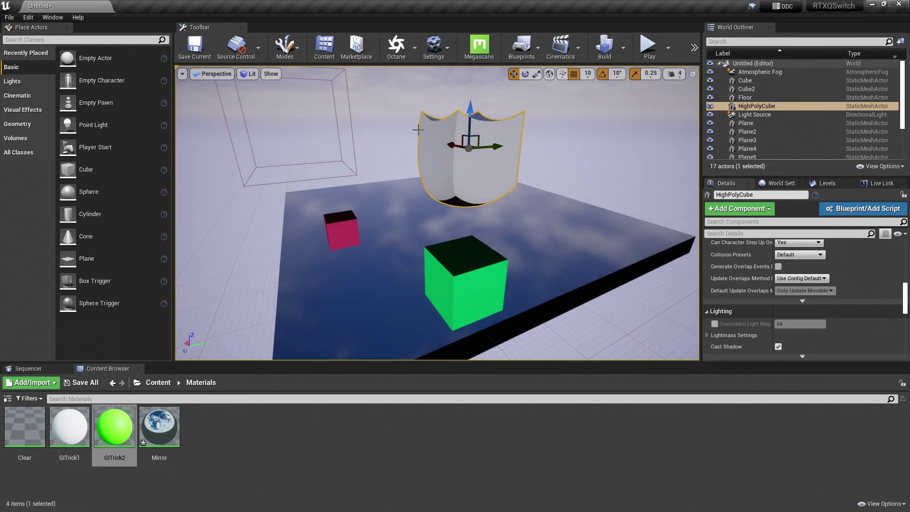
{"action": "right_click_drag", "start_coordinate": [471, 133], "coordinate": [471, 133]}
{"action": "right_click_drag", "start_coordinate": [532, 284], "coordinate": [532, 283]}
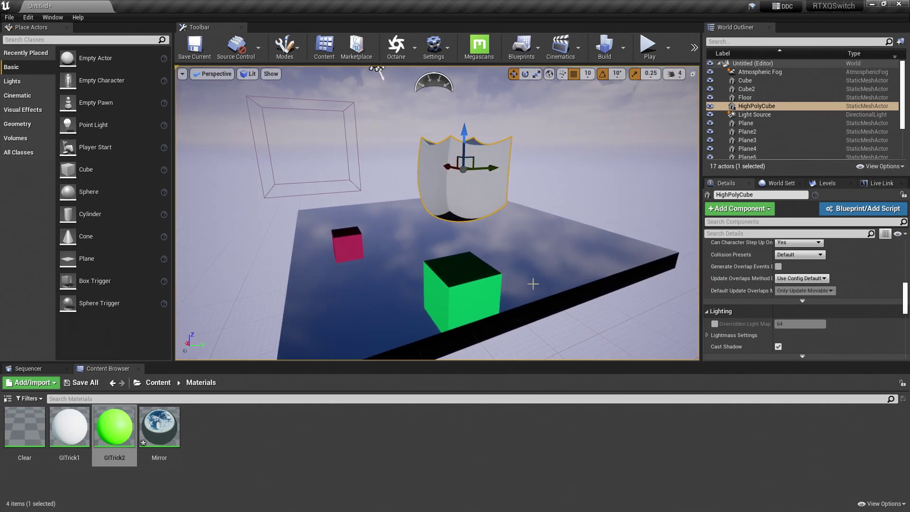
{"action": "right_click_drag", "start_coordinate": [528, 248], "coordinate": [501, 223]}
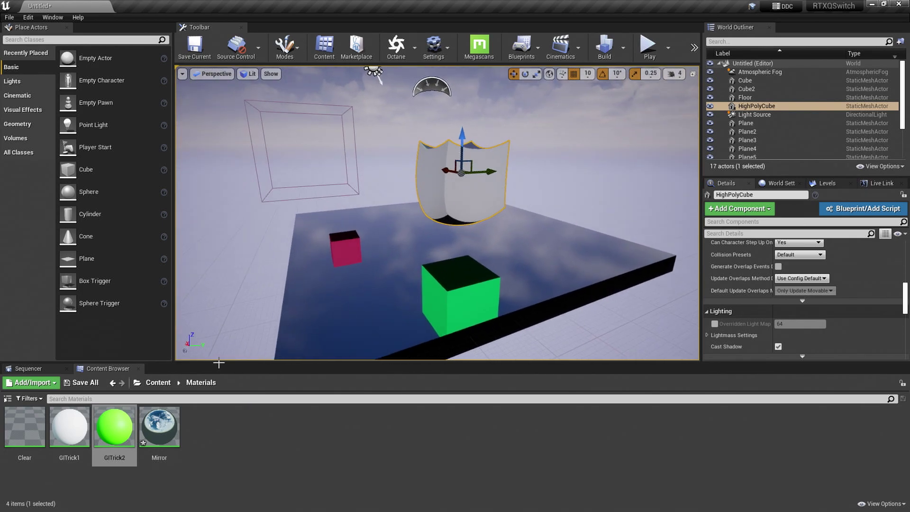
Step: Create a new material in the Materials folder and name it Trick1
{"action": "double_click", "coordinate": [16, 429]}
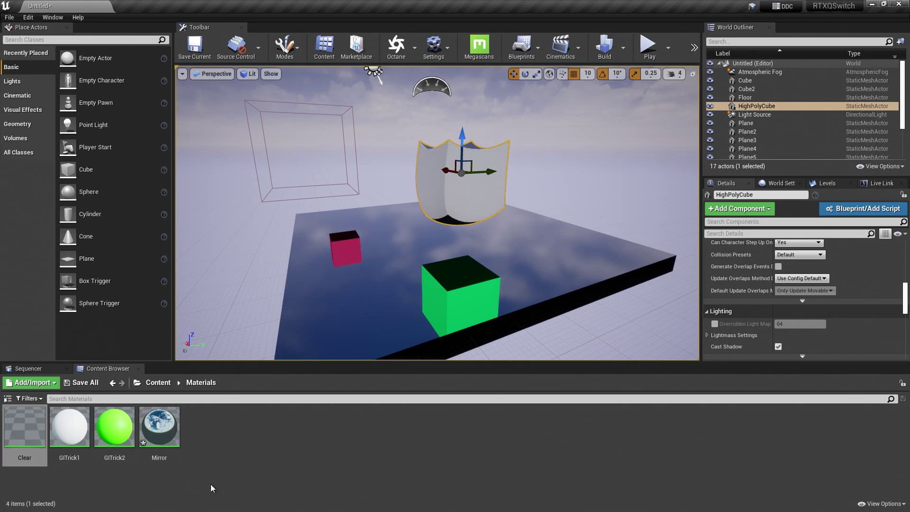
{"action": "right_click", "coordinate": [254, 454]}
{"action": "left_click", "coordinate": [284, 267]}
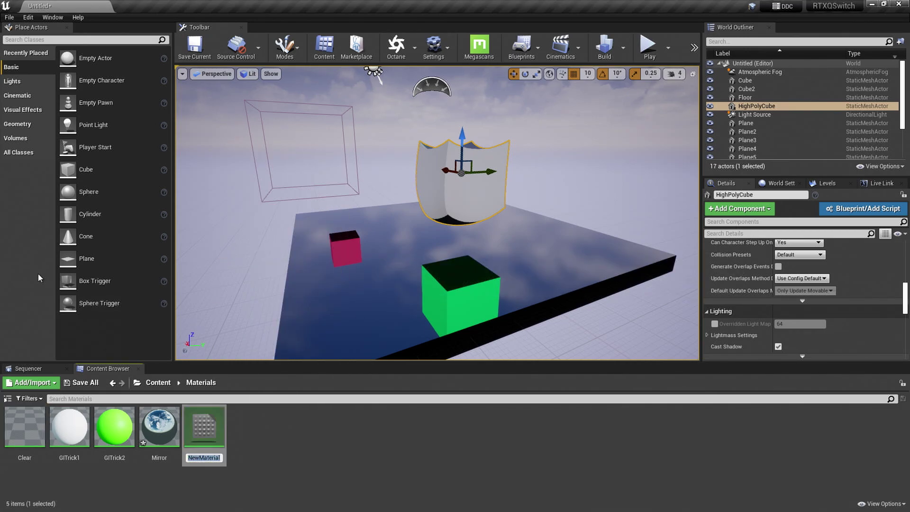
{"action": "type", "text": "Trick1"}
{"action": "key", "text": "Return"}
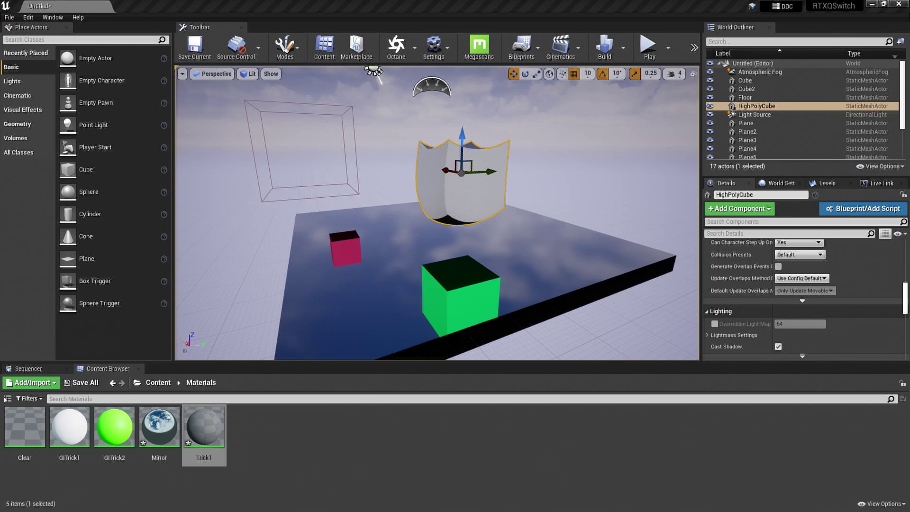
Step: Maximize the Trick1 material editor and enable Use Material Attributes for the material
{"action": "left_click_drag", "start_coordinate": [909, 422], "coordinate": [120, 36]}
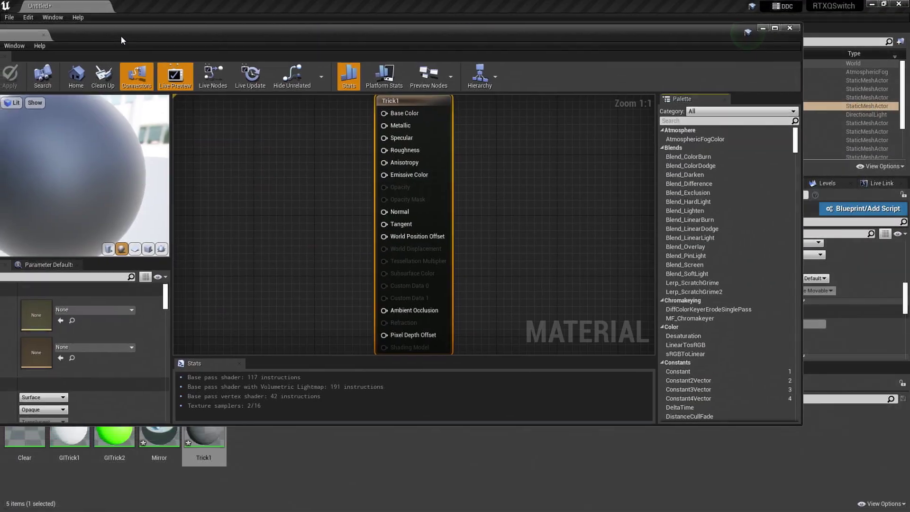
{"action": "double_click", "coordinate": [121, 36]}
{"action": "scroll", "coordinate": [98, 427], "scroll_direction": "down", "scroll_amount": 3}
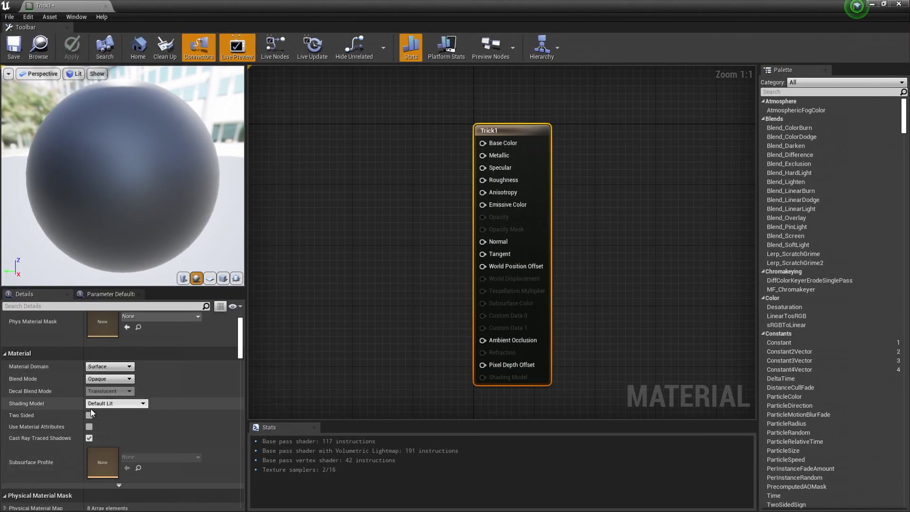
{"action": "left_click", "coordinate": [92, 426]}
Step: Add a RayTracingQualitySwitch node and connect its output to the Material Attributes input of Trick1
{"action": "right_click_drag", "start_coordinate": [429, 174], "coordinate": [519, 216]}
{"action": "right_click", "coordinate": [374, 193]}
{"action": "type", "text": "raytrac"}
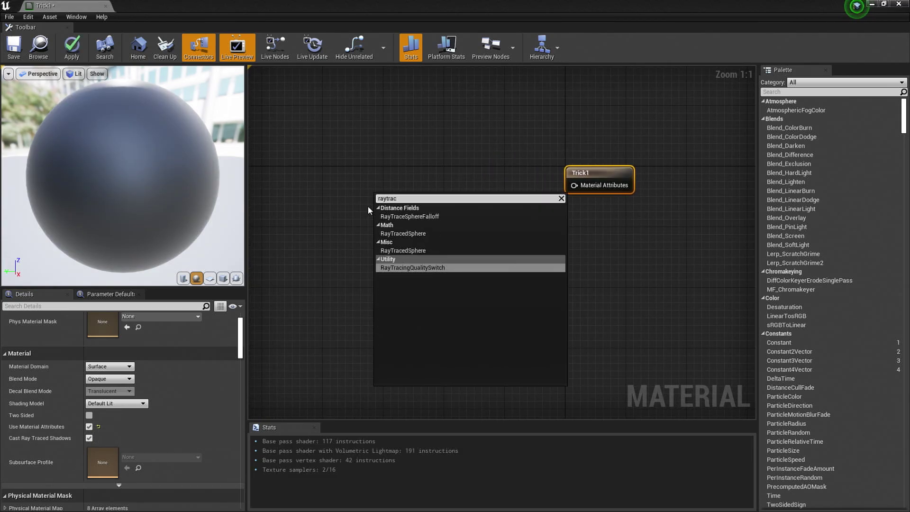
{"action": "left_click", "coordinate": [406, 268]}
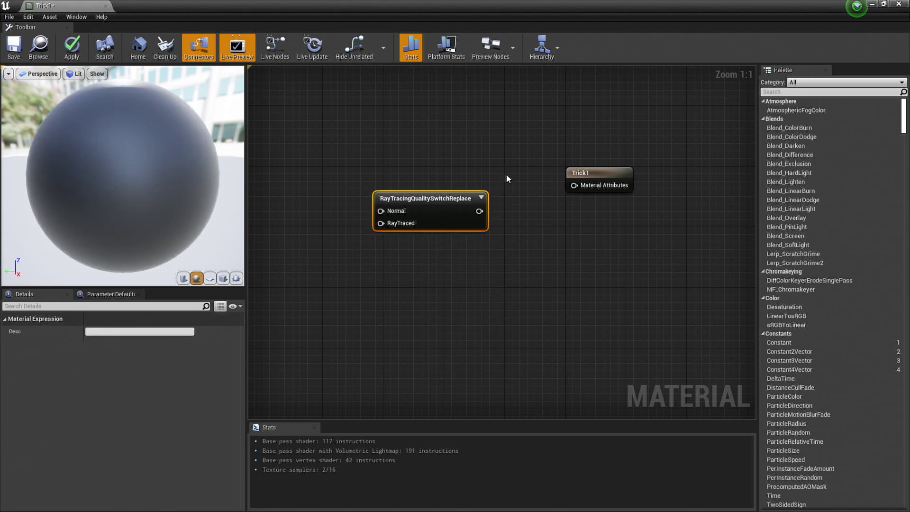
{"action": "left_click_drag", "start_coordinate": [480, 211], "coordinate": [581, 186]}
Step: Add a MakeMaterialAttributes node and place it ahead of the ray tracing switch node
{"action": "right_click_drag", "start_coordinate": [377, 237], "coordinate": [513, 236]}
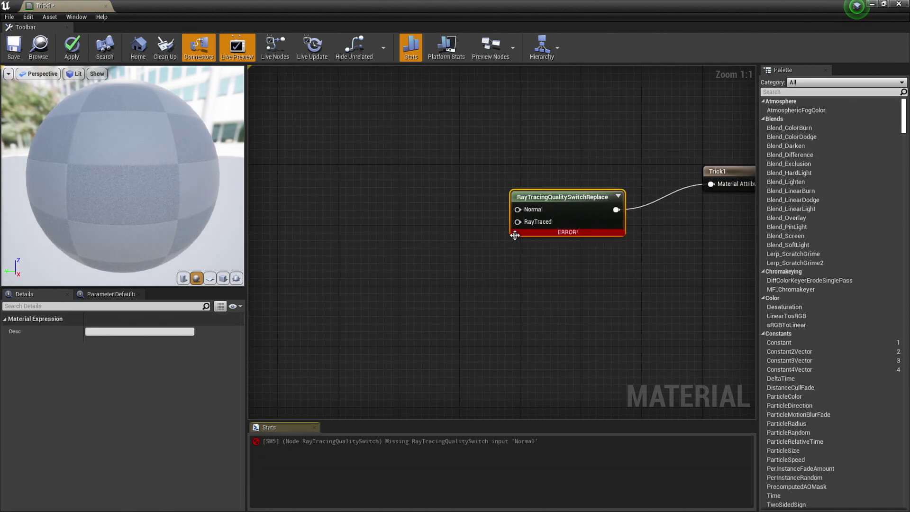
{"action": "right_click", "coordinate": [316, 217]}
{"action": "type", "text": "make"}
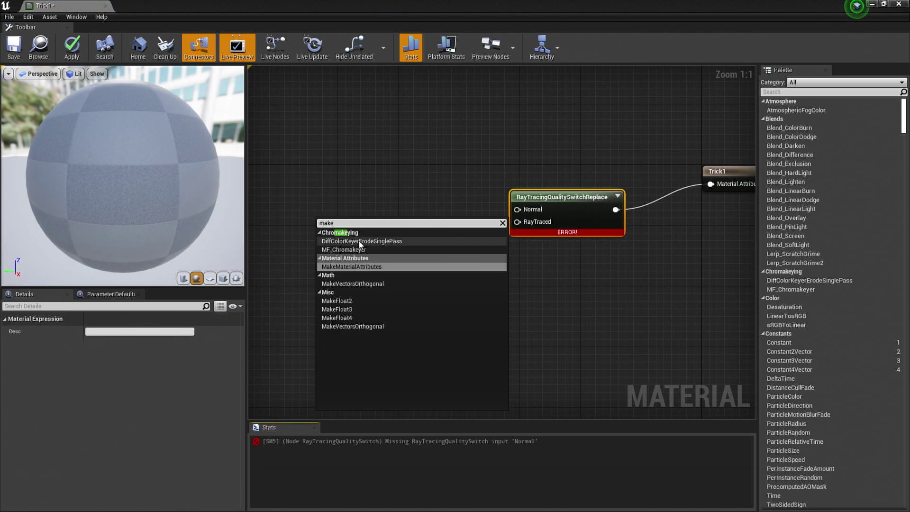
{"action": "left_click", "coordinate": [356, 267]}
{"action": "left_click_drag", "start_coordinate": [359, 227], "coordinate": [337, 181]}
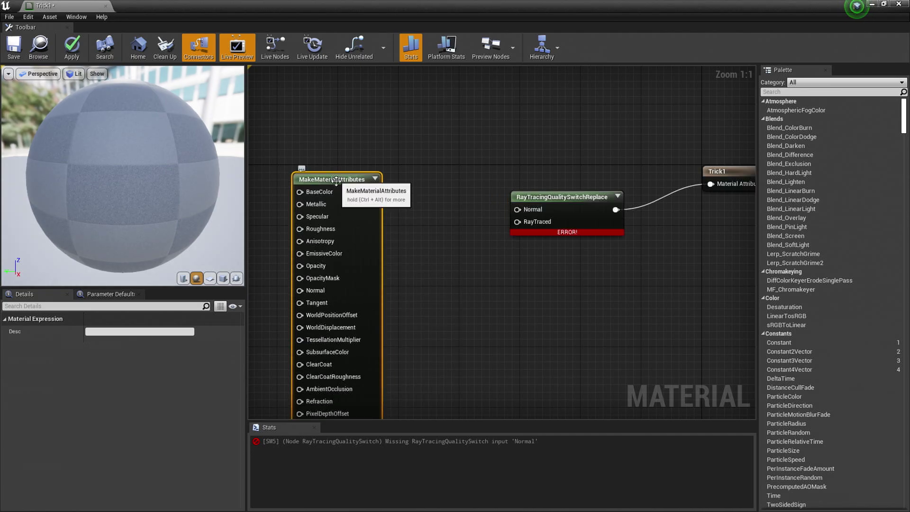
Step: Duplicate the MakeMaterialAttributes node, connecting the original to the switch's Normal input and the copy to RayTraced
{"action": "key", "text": "ctrl+c"}
{"action": "key", "text": "ctrl+v"}
{"action": "left_click_drag", "start_coordinate": [509, 275], "coordinate": [517, 216]}
{"action": "left_click", "coordinate": [432, 192]}
{"action": "left_click_drag", "start_coordinate": [461, 263], "coordinate": [517, 222]}
{"action": "left_click_drag", "start_coordinate": [373, 192], "coordinate": [462, 210]}
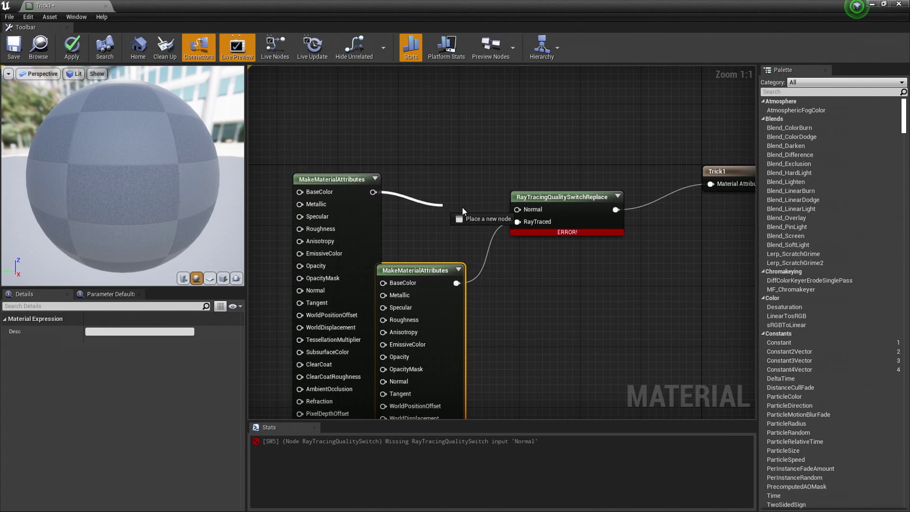
{"action": "left_click_drag", "start_coordinate": [524, 210], "coordinate": [524, 209]}
Step: Arrange the two MakeMaterialAttributes nodes one above the other, clear of the ray tracing switch node
{"action": "right_click_drag", "start_coordinate": [450, 210], "coordinate": [500, 201]}
{"action": "left_click_drag", "start_coordinate": [382, 171], "coordinate": [306, 118]}
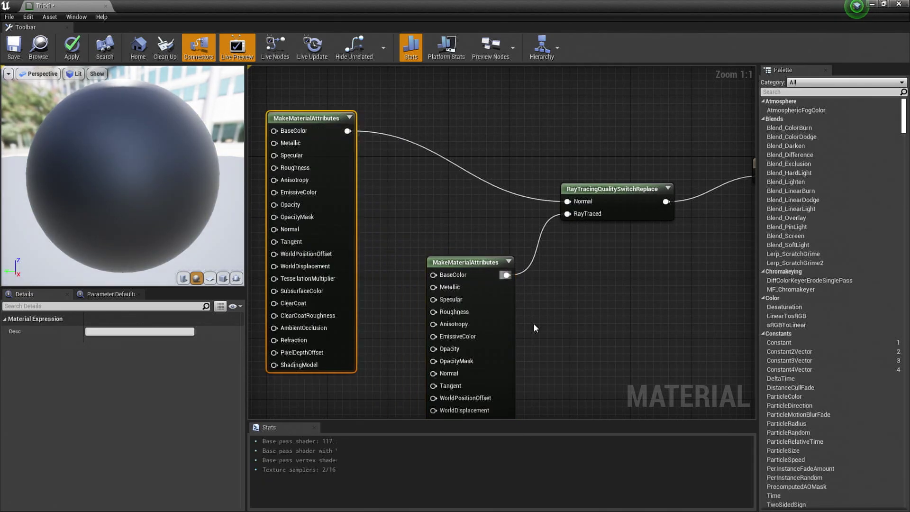
{"action": "left_click_drag", "start_coordinate": [490, 280], "coordinate": [458, 344]}
{"action": "right_click_drag", "start_coordinate": [415, 370], "coordinate": [449, 301]}
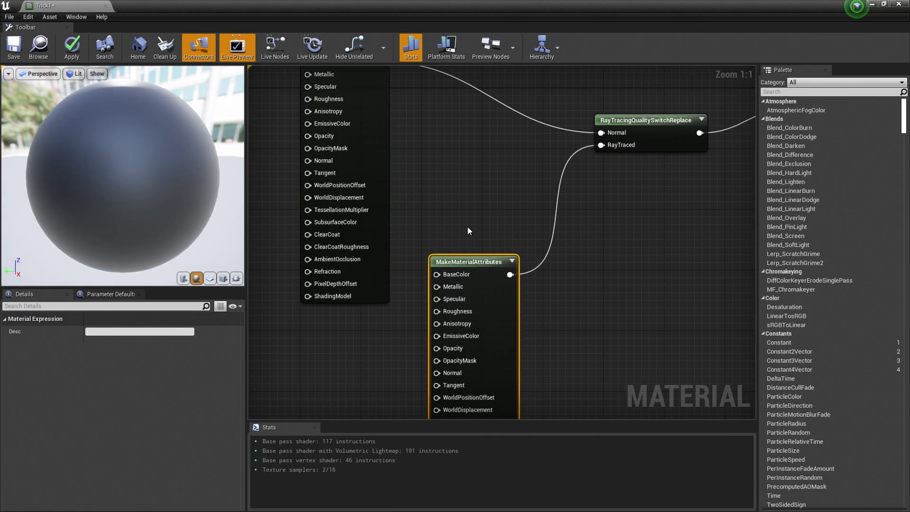
{"action": "right_click_drag", "start_coordinate": [467, 226], "coordinate": [460, 284]}
{"action": "mouse_move", "coordinate": [313, 112]}
{"action": "left_mouse_down"}
{"action": "mouse_move", "coordinate": [351, 137]}
{"action": "mouse_move", "coordinate": [321, 119]}
{"action": "left_mouse_up"}
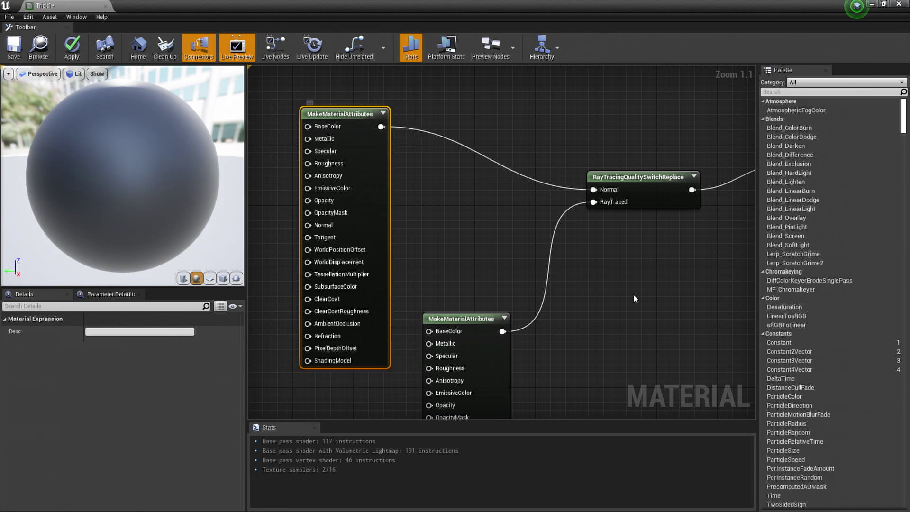
{"action": "right_click_drag", "start_coordinate": [506, 304], "coordinate": [504, 250]}
{"action": "left_click_drag", "start_coordinate": [453, 264], "coordinate": [335, 330]}
Step: Minimize the material editor and examine the HighPolyCube and the mirror reflections in the level
{"action": "left_click_drag", "start_coordinate": [774, 4], "coordinate": [465, 129]}
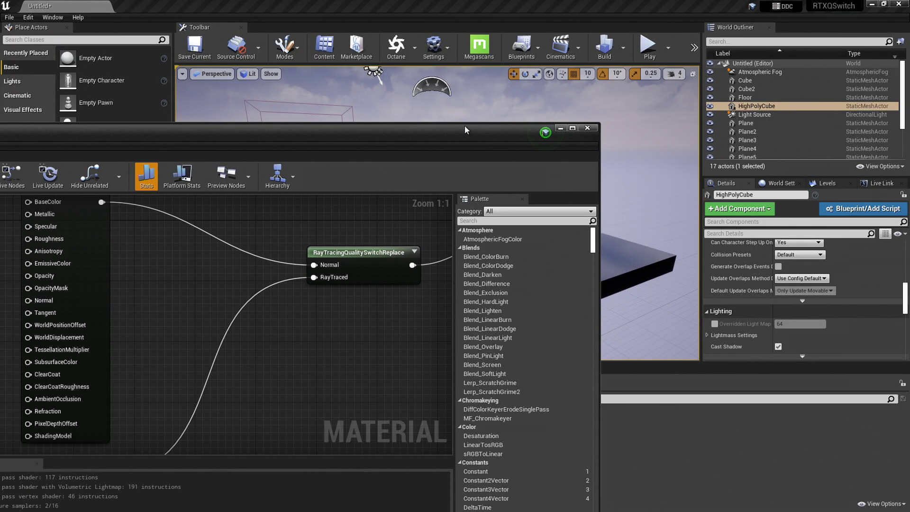
{"action": "left_click", "coordinate": [560, 128]}
{"action": "right_click_drag", "start_coordinate": [548, 284], "coordinate": [555, 216]}
{"action": "right_click_drag", "start_coordinate": [445, 265], "coordinate": [663, 218]}
{"action": "right_click_drag", "start_coordinate": [437, 213], "coordinate": [413, 232]}
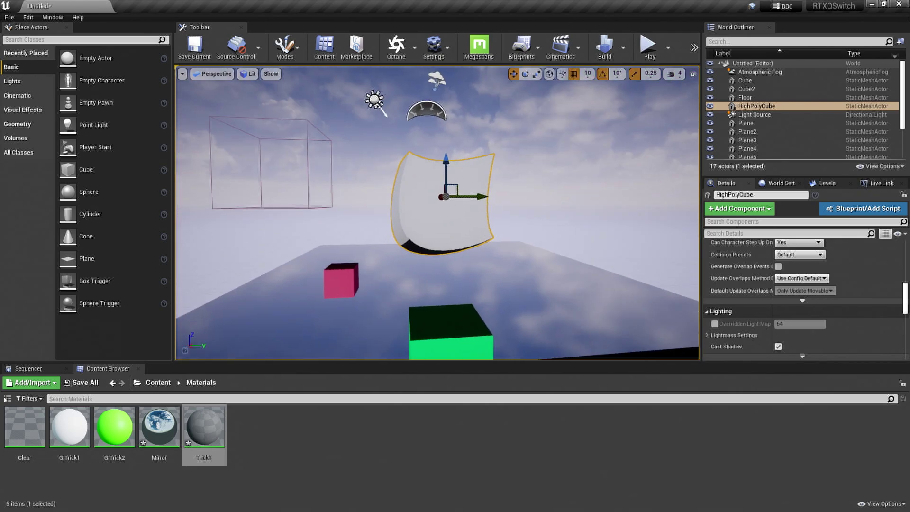
{"action": "right_click_drag", "start_coordinate": [363, 316], "coordinate": [364, 316]}
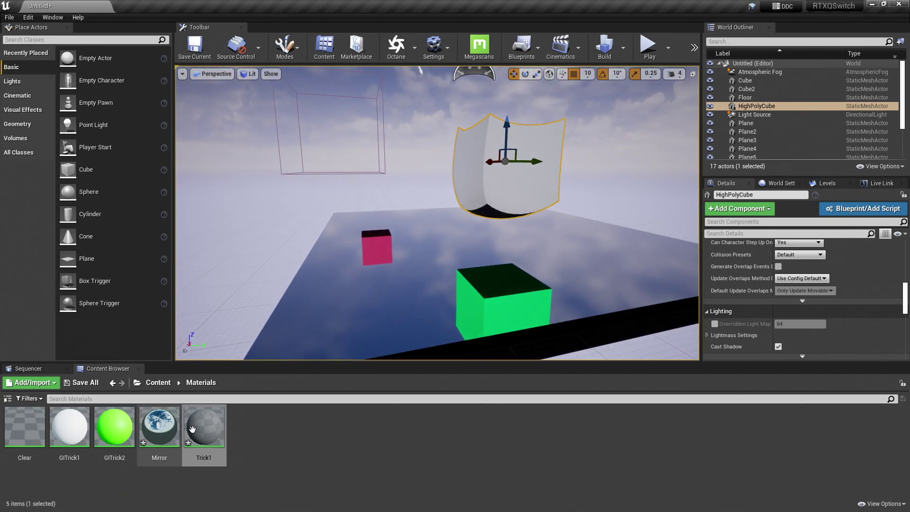
{"action": "left_click", "coordinate": [232, 418]}
{"action": "left_click", "coordinate": [205, 427]}
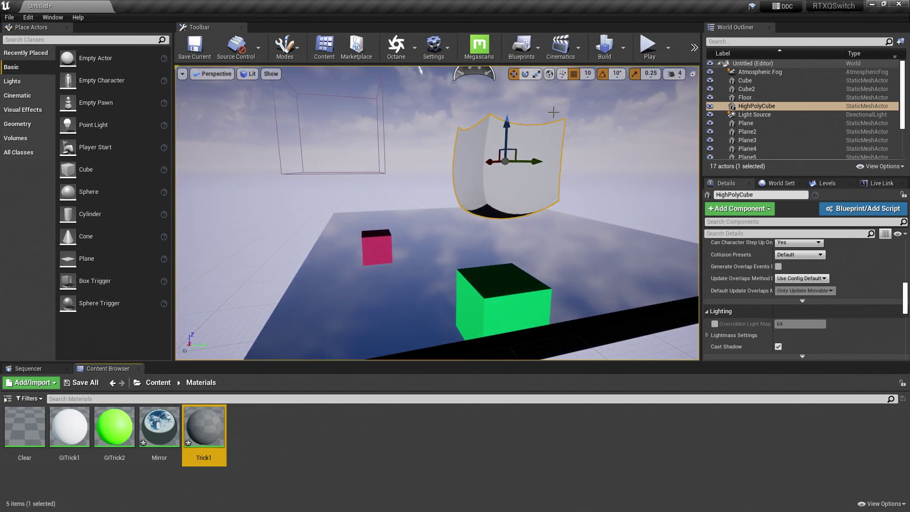
{"action": "right_click_drag", "start_coordinate": [486, 151], "coordinate": [486, 150]}
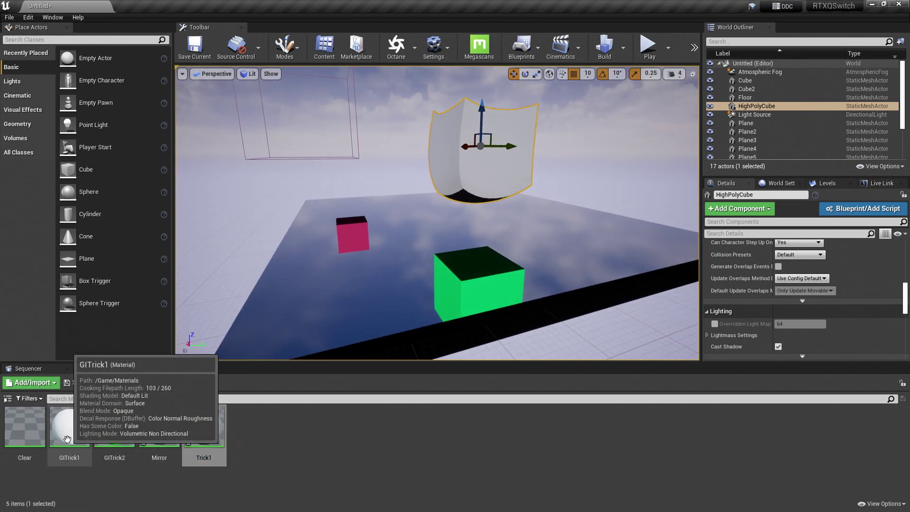
Step: Open the Material asset in the Content folder and examine how its nodes feed the ray tracing switch
{"action": "left_click", "coordinate": [158, 382]}
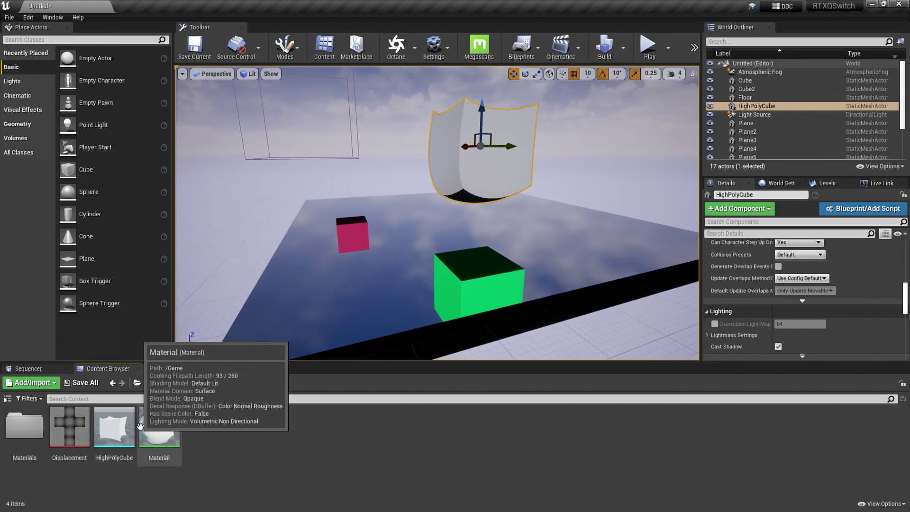
{"action": "double_click", "coordinate": [143, 427]}
{"action": "right_click_drag", "start_coordinate": [272, 364], "coordinate": [450, 322]}
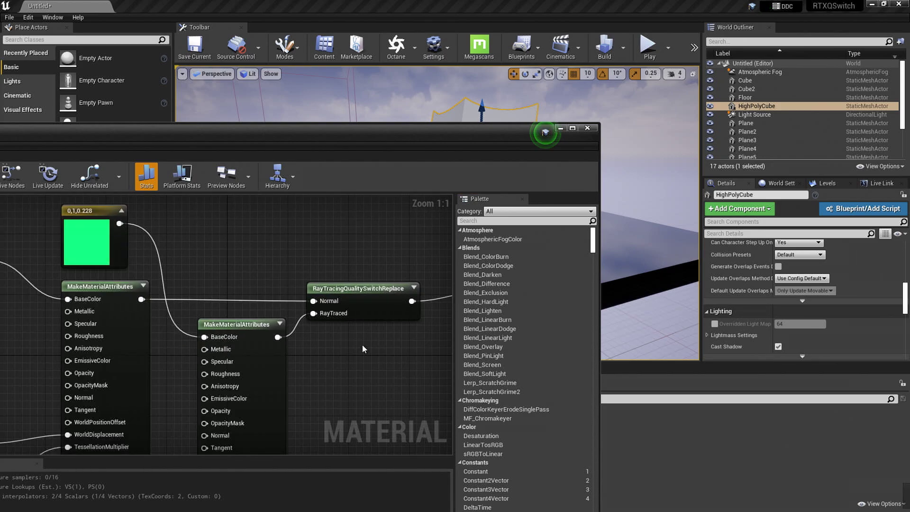
{"action": "right_click_drag", "start_coordinate": [101, 350], "coordinate": [296, 277]}
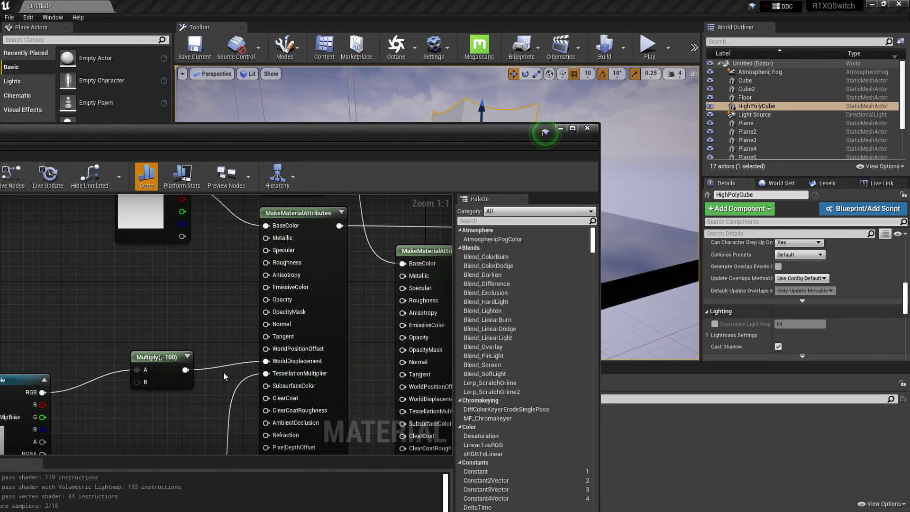
{"action": "right_click_drag", "start_coordinate": [224, 372], "coordinate": [96, 389]}
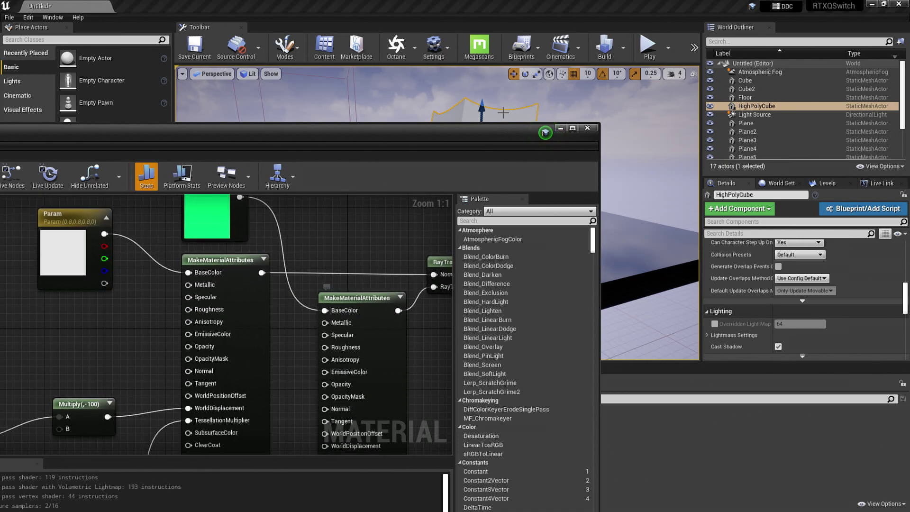
Step: Minimize the material editor and examine the HighPolyCube and the mirror floor from several angles
{"action": "left_click", "coordinate": [561, 129]}
{"action": "mouse_move", "coordinate": [389, 75]}
{"action": "right_mouse_down"}
{"action": "mouse_move", "coordinate": [408, 69]}
{"action": "mouse_move", "coordinate": [388, 75]}
{"action": "right_mouse_up"}
{"action": "key", "text": "w"}
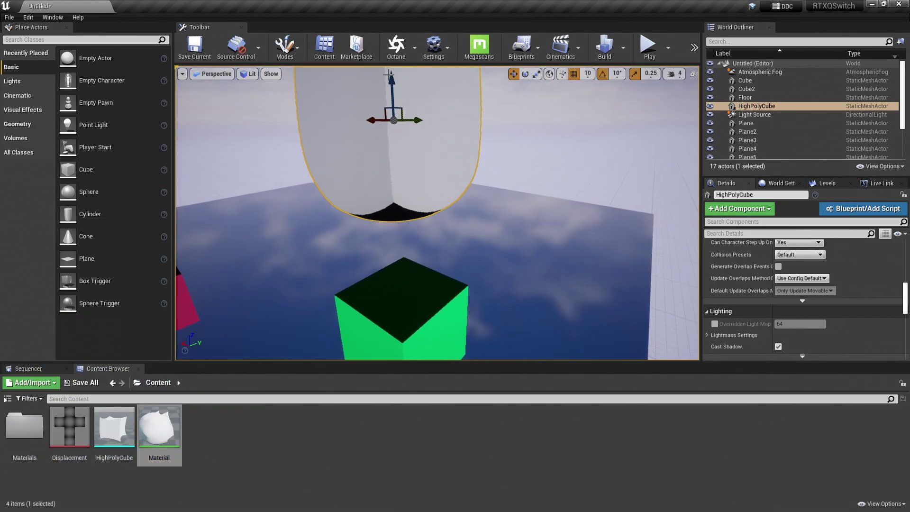
{"action": "right_click_drag", "start_coordinate": [410, 177], "coordinate": [385, 162]}
{"action": "key", "text": "d"}
{"action": "right_click_drag", "start_coordinate": [437, 192], "coordinate": [438, 214]}
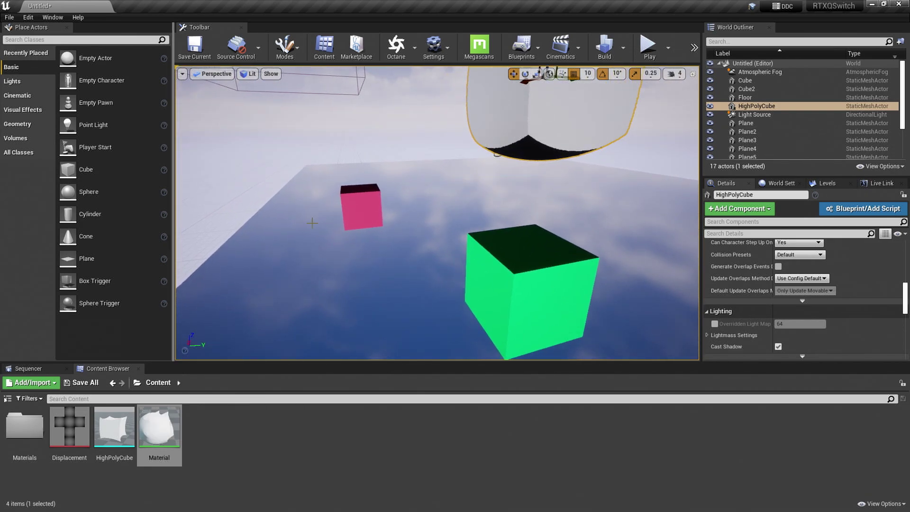
{"action": "key", "text": "s"}
{"action": "right_click_drag", "start_coordinate": [312, 222], "coordinate": [299, 204]}
Step: Open the Clear material in the Materials folder and examine its blend mode, opacity mask constants and ray tracing switch connections
{"action": "double_click", "coordinate": [34, 441]}
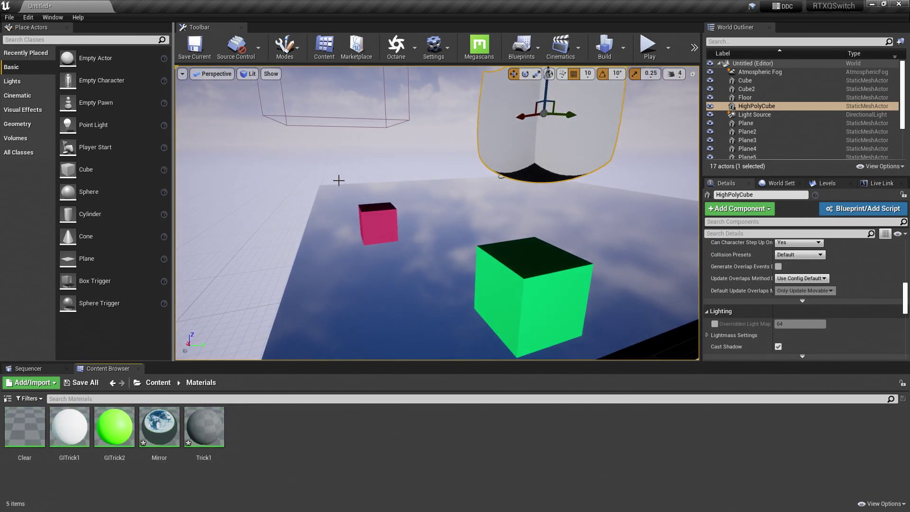
{"action": "double_click", "coordinate": [25, 426]}
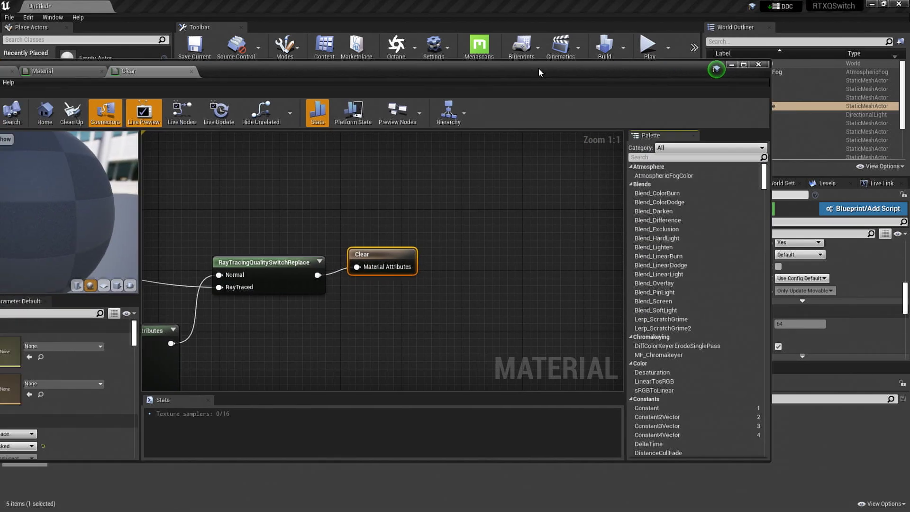
{"action": "left_click_drag", "start_coordinate": [538, 69], "coordinate": [660, 42]}
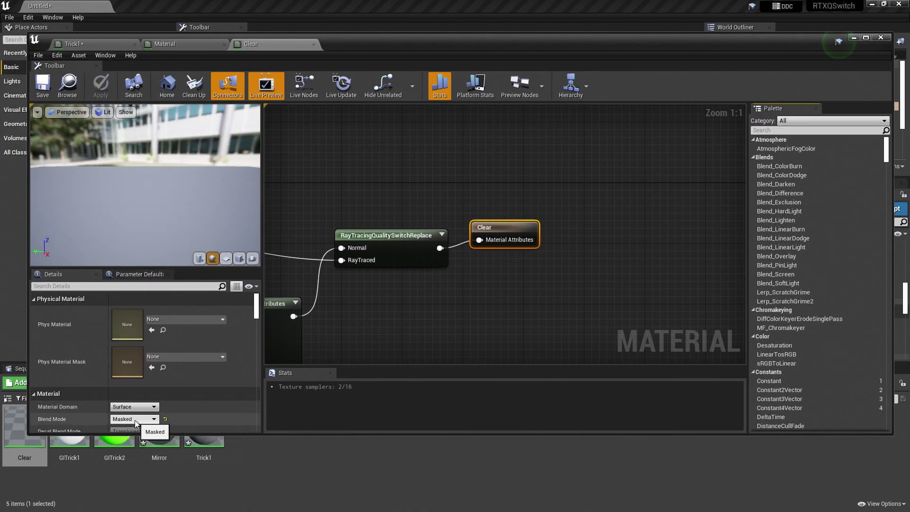
{"action": "right_click_drag", "start_coordinate": [335, 305], "coordinate": [574, 222]}
{"action": "scroll", "coordinate": [575, 222], "scroll_direction": "down", "scroll_amount": 2}
{"action": "right_click_drag", "start_coordinate": [414, 260], "coordinate": [492, 284]}
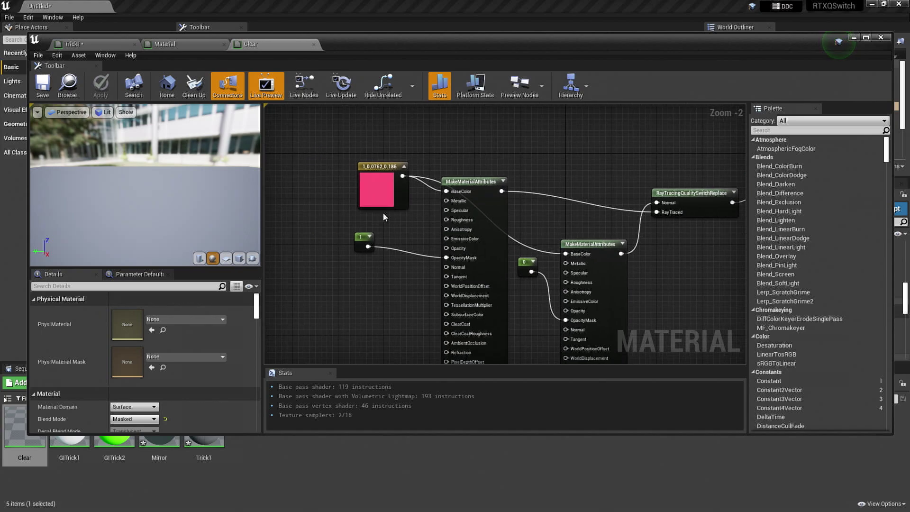
{"action": "right_click_drag", "start_coordinate": [428, 264], "coordinate": [412, 228]}
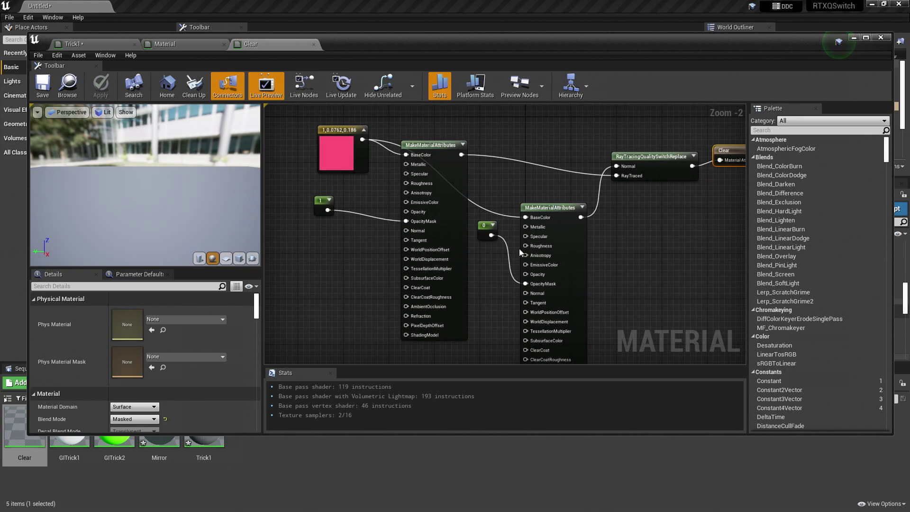
Step: Reposition the two MakeMaterialAttributes nodes in the Clear graph and minimize the material editor
{"action": "left_click_drag", "start_coordinate": [550, 207], "coordinate": [544, 208]}
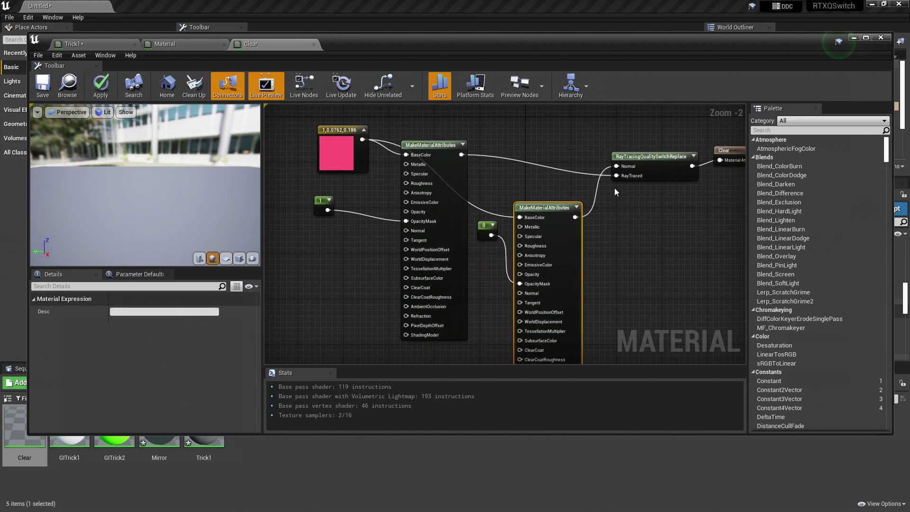
{"action": "left_click_drag", "start_coordinate": [417, 144], "coordinate": [388, 212]}
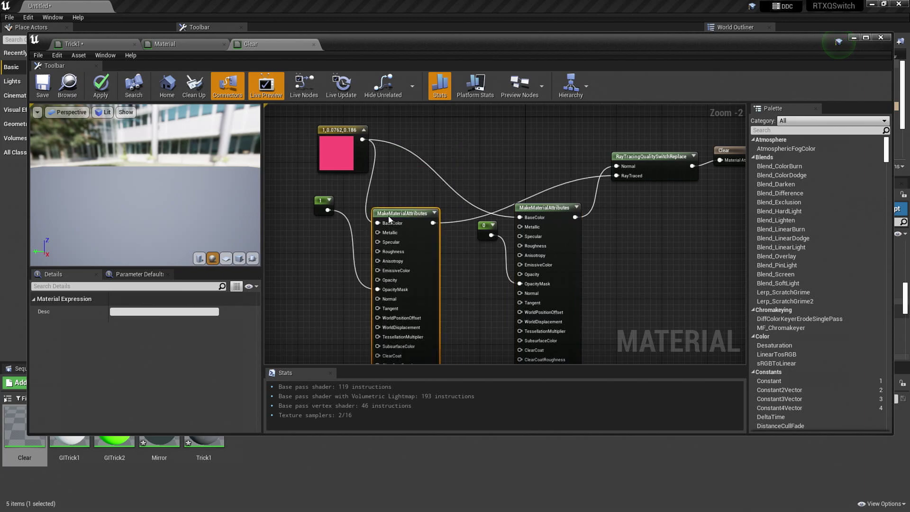
{"action": "left_click_drag", "start_coordinate": [719, 47], "coordinate": [487, 189]}
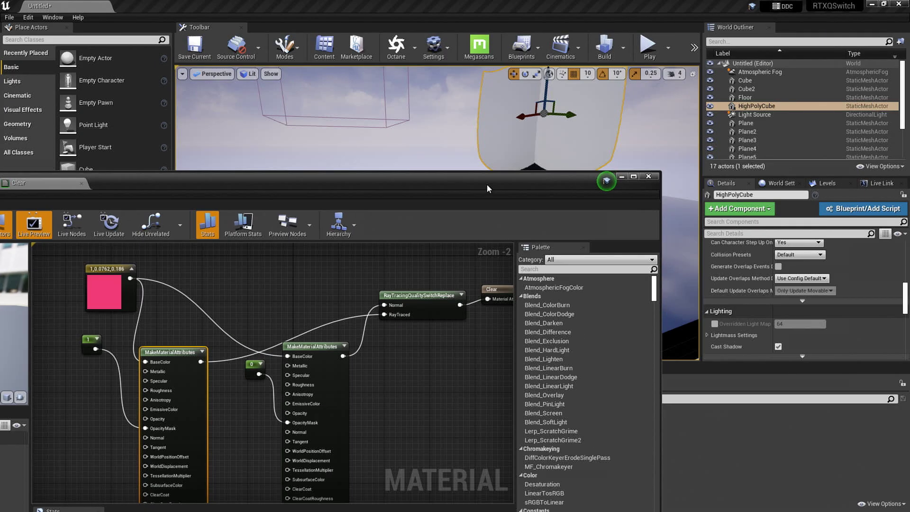
{"action": "left_click", "coordinate": [623, 178]}
Step: Select the Cube actor that uses the Clear material and move it around above the mirror floor, viewing its reflection
{"action": "right_click_drag", "start_coordinate": [503, 189], "coordinate": [469, 188]}
{"action": "left_click", "coordinate": [746, 82]}
{"action": "right_click_drag", "start_coordinate": [525, 199], "coordinate": [555, 185]}
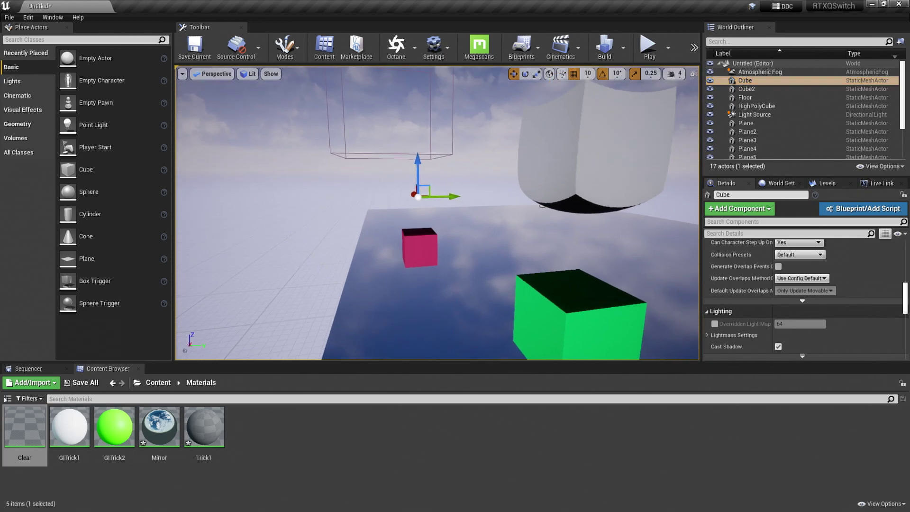
{"action": "right_click_drag", "start_coordinate": [432, 152], "coordinate": [455, 165]}
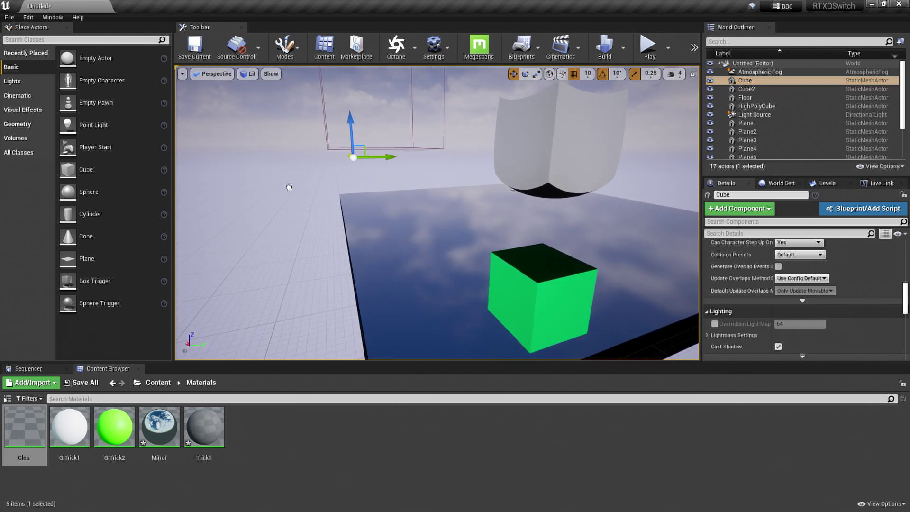
{"action": "left_click_drag", "start_coordinate": [288, 187], "coordinate": [409, 226]}
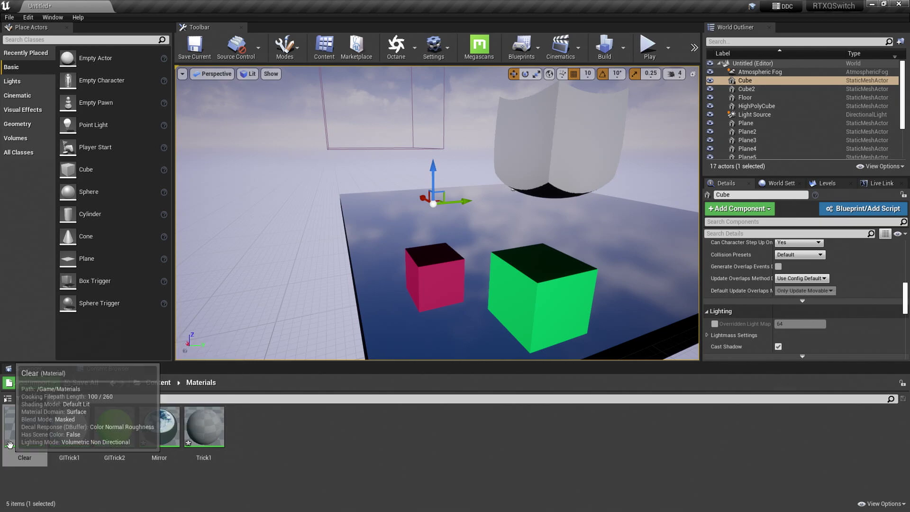
{"action": "left_click", "coordinate": [24, 426]}
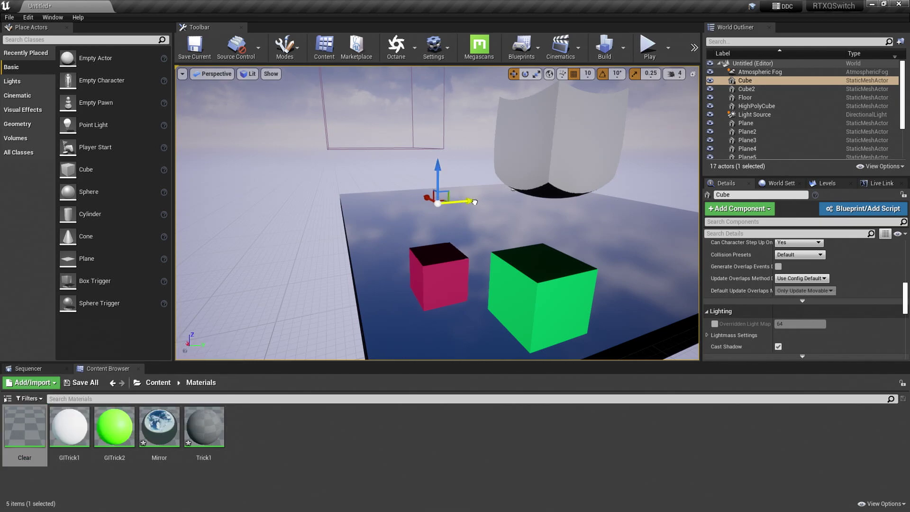
{"action": "left_click_drag", "start_coordinate": [475, 201], "coordinate": [482, 93]}
{"action": "right_click_drag", "start_coordinate": [536, 136], "coordinate": [592, 127]}
{"action": "left_click_drag", "start_coordinate": [452, 160], "coordinate": [355, 190]}
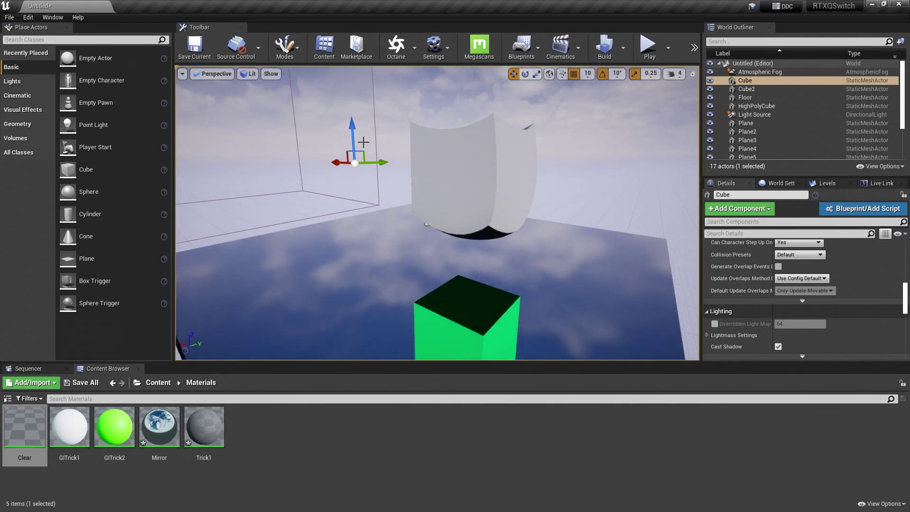
Step: In the Clear material, swap the switch connections so OpacityMask 1 feeds Normal and OpacityMask 0 feeds RayTraced, and save it
{"action": "double_click", "coordinate": [14, 451]}
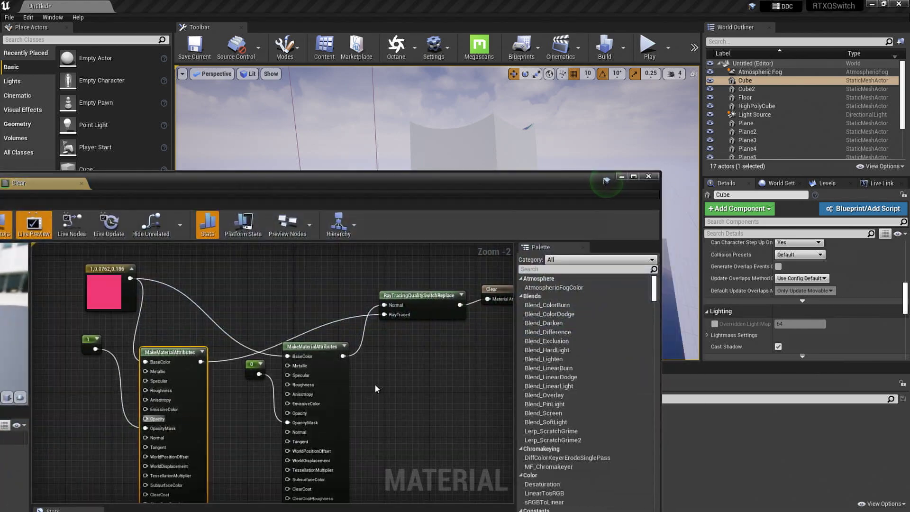
{"action": "left_click_drag", "start_coordinate": [386, 317], "coordinate": [384, 315]}
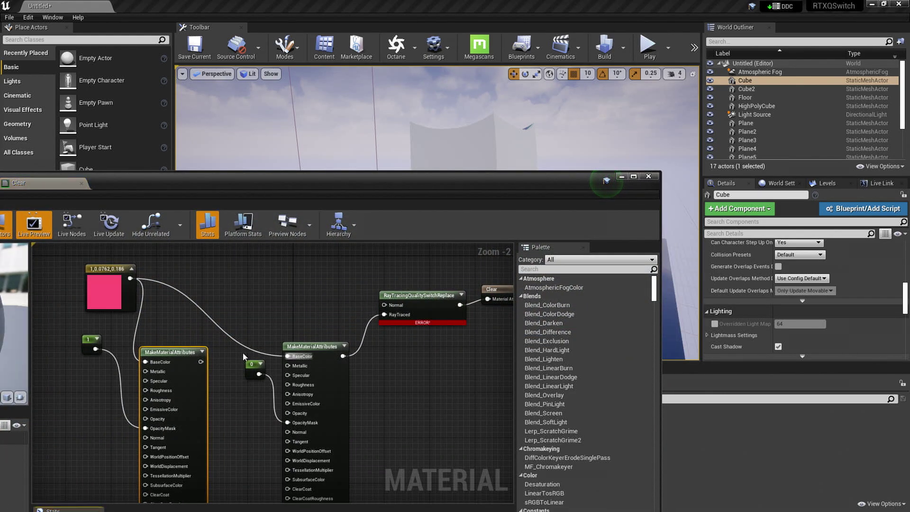
{"action": "left_click_drag", "start_coordinate": [200, 361], "coordinate": [346, 318]}
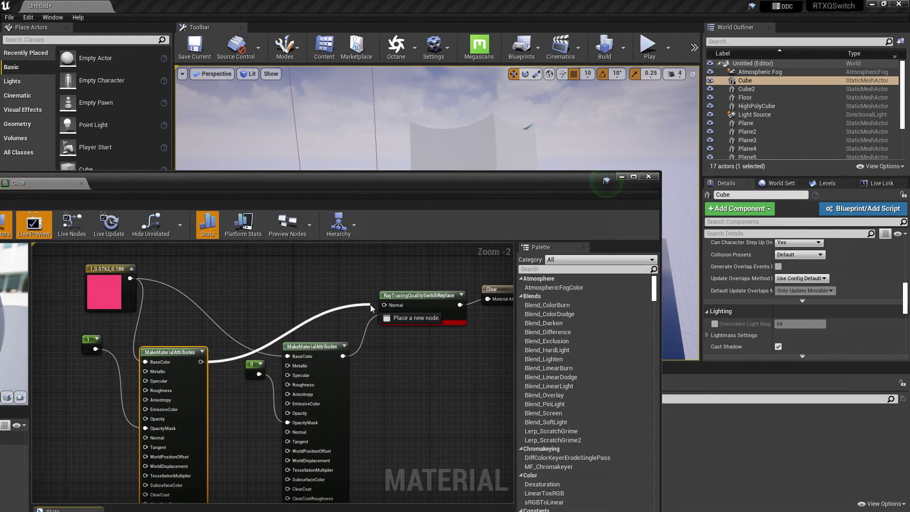
{"action": "left_click_drag", "start_coordinate": [319, 185], "coordinate": [532, 178]}
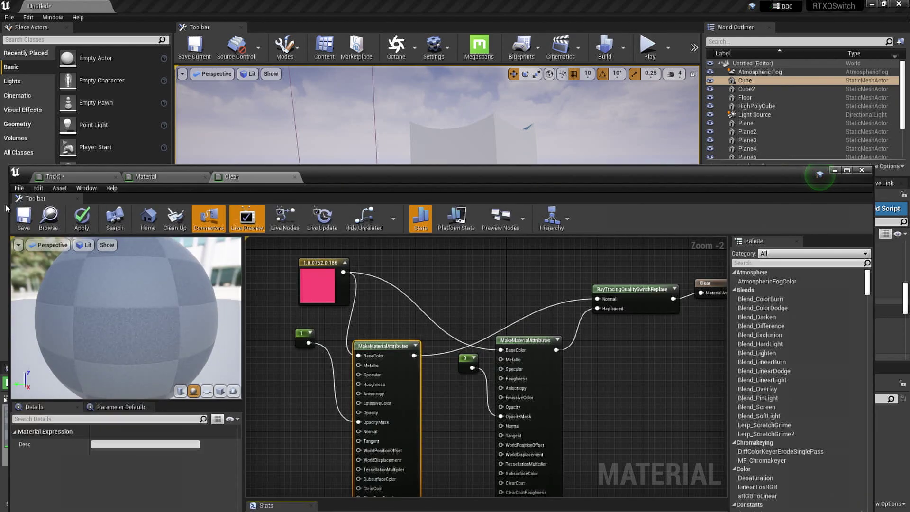
{"action": "left_click", "coordinate": [18, 222]}
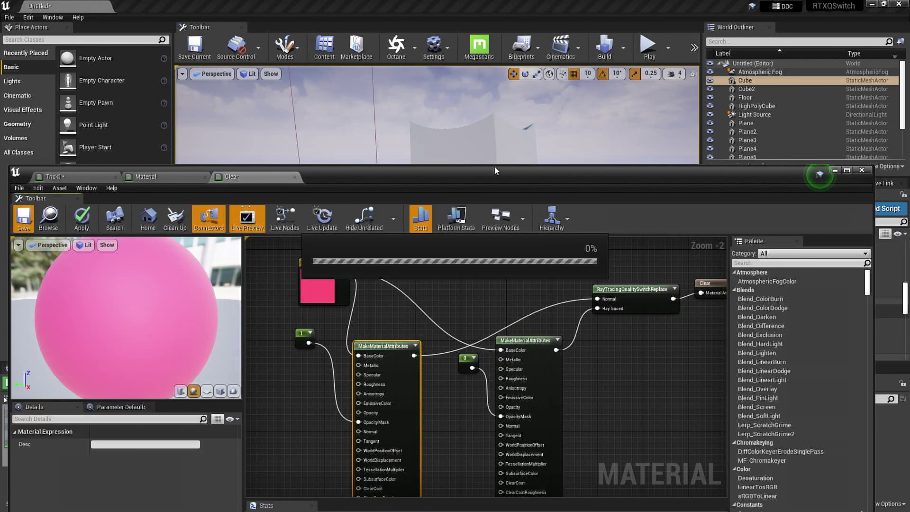
{"action": "left_click", "coordinate": [834, 171]}
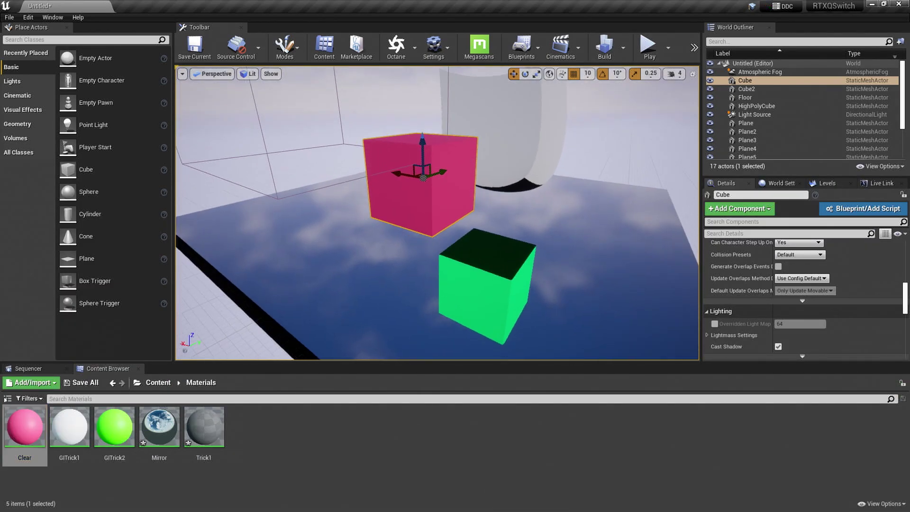
Step: Lower the pink Cube toward the mirror floor and view it from another side
{"action": "right_click_drag", "start_coordinate": [436, 214], "coordinate": [393, 223]}
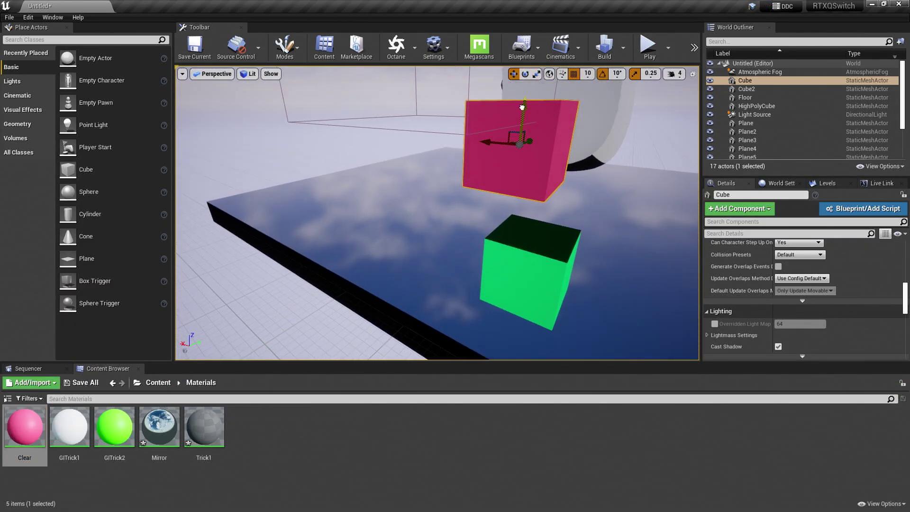
{"action": "left_click_drag", "start_coordinate": [522, 107], "coordinate": [508, 222]}
{"action": "right_click_drag", "start_coordinate": [508, 222], "coordinate": [379, 199]}
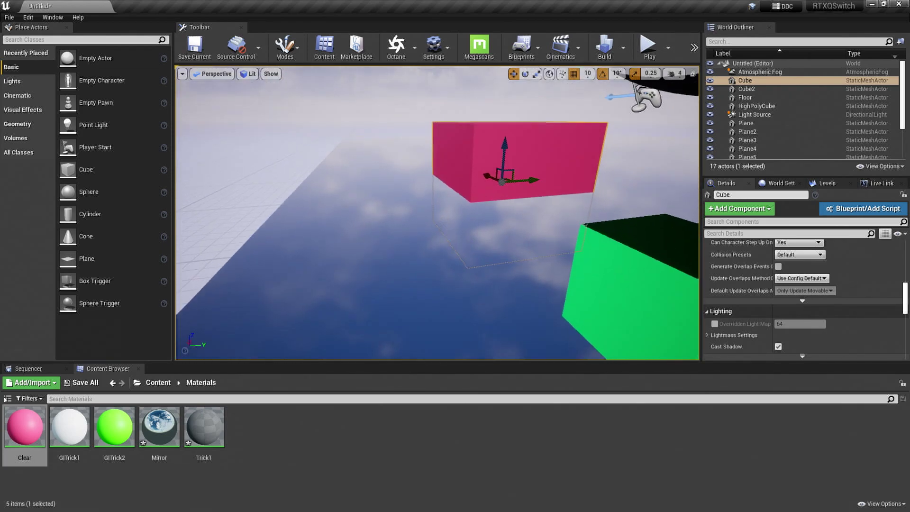
Step: Go to the open room with the green wall and examine the GITrick1 material's base colors feeding its ray tracing switch
{"action": "right_click_drag", "start_coordinate": [516, 183], "coordinate": [516, 183]}
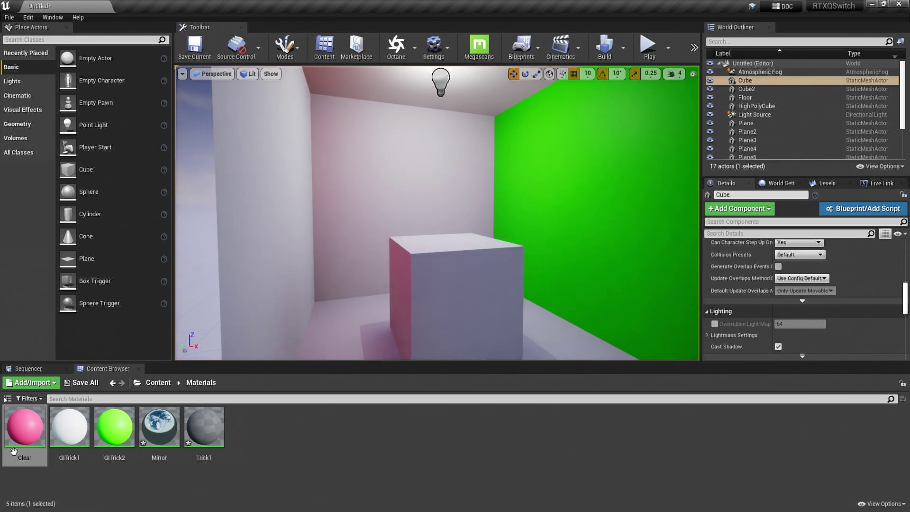
{"action": "double_click", "coordinate": [69, 426]}
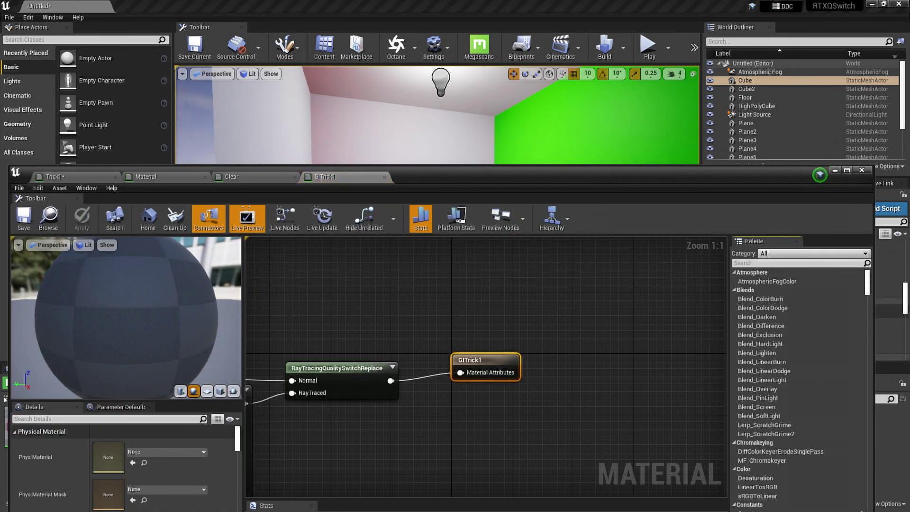
{"action": "right_click_drag", "start_coordinate": [327, 344], "coordinate": [548, 315]}
{"action": "right_click_drag", "start_coordinate": [323, 315], "coordinate": [532, 320]}
{"action": "right_click_drag", "start_coordinate": [419, 321], "coordinate": [420, 321]}
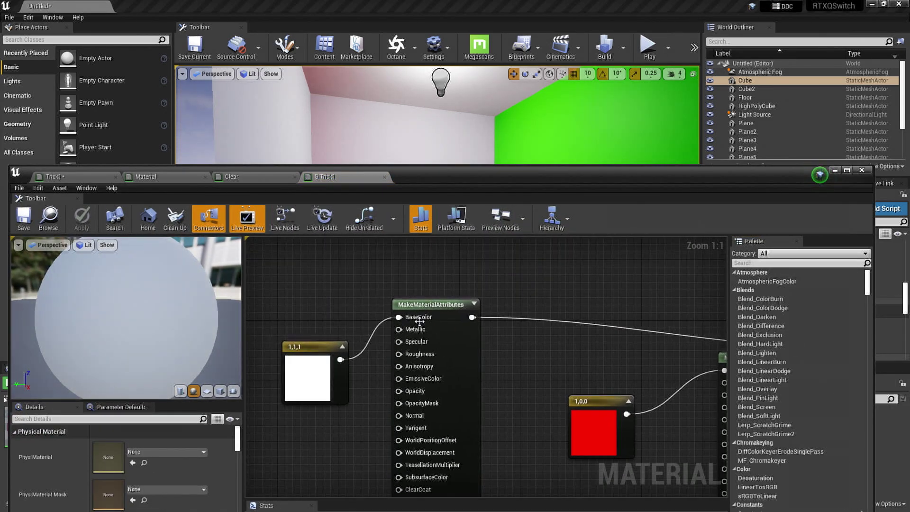
{"action": "right_click_drag", "start_coordinate": [563, 357], "coordinate": [564, 358]}
{"action": "right_click_drag", "start_coordinate": [702, 346], "coordinate": [628, 338]}
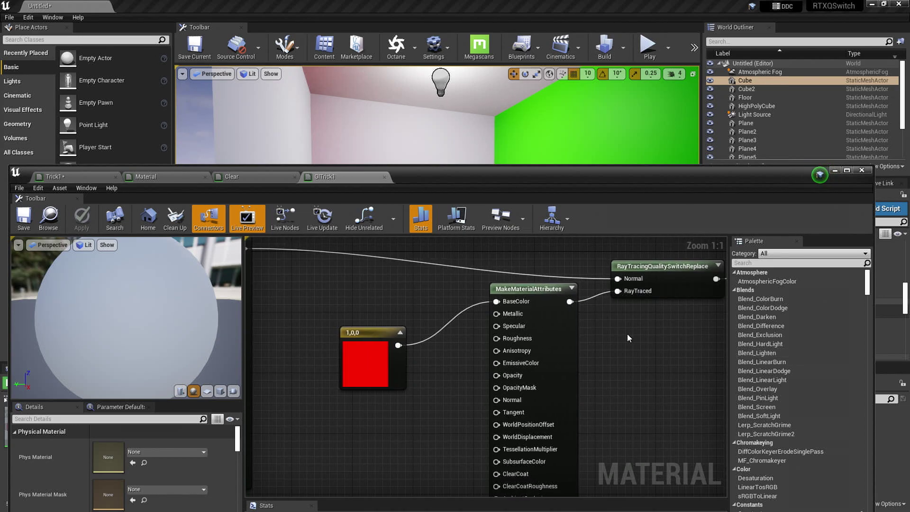
{"action": "left_click_drag", "start_coordinate": [495, 167], "coordinate": [370, 246]}
{"action": "left_click", "coordinate": [709, 249]}
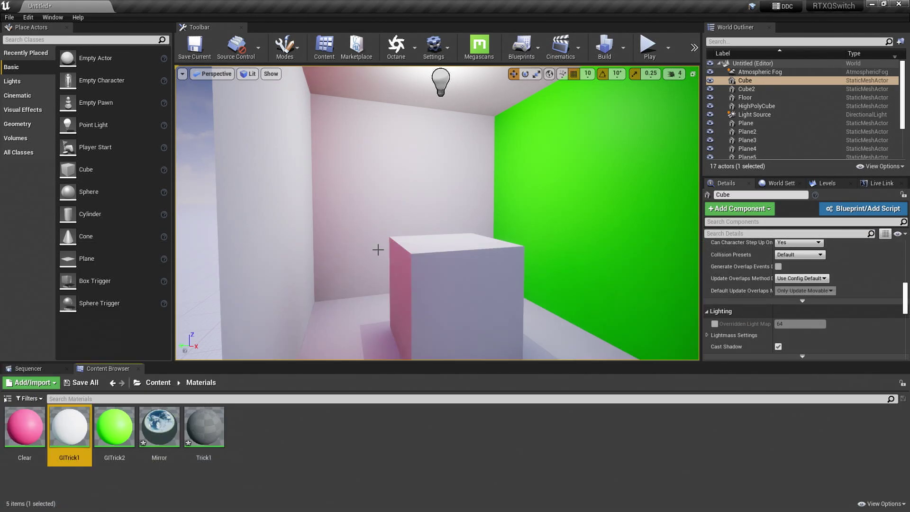
Step: Examine the bounced color on the room's walls and inner cube, and select the green wall Plane3
{"action": "right_click_drag", "start_coordinate": [377, 249], "coordinate": [280, 230]}
{"action": "key", "text": "s"}
{"action": "key", "text": "w"}
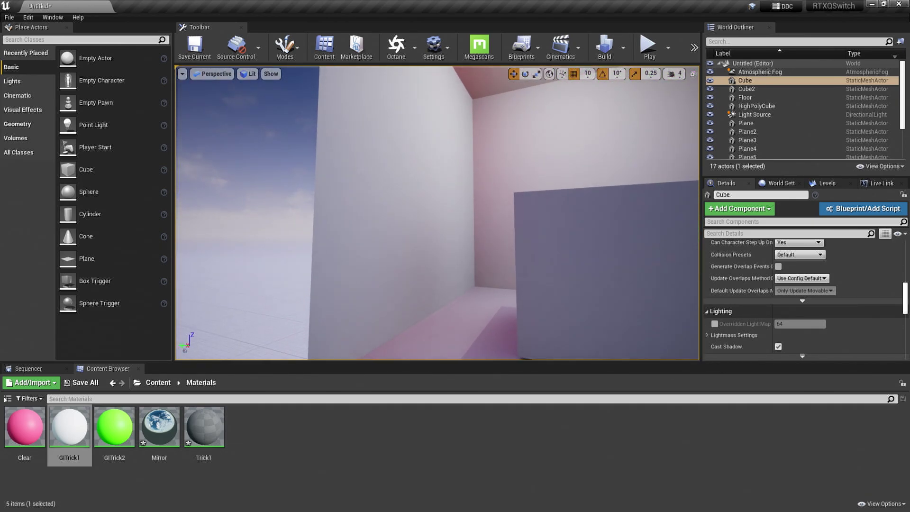
{"action": "right_click_drag", "start_coordinate": [346, 249], "coordinate": [396, 244]}
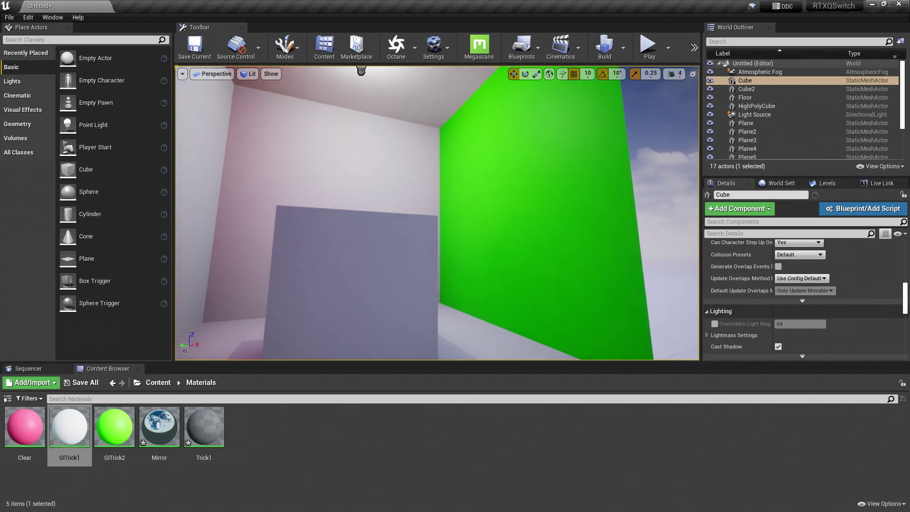
{"action": "left_click", "coordinate": [467, 210]}
Step: Return to the mirror floor and view the pink cube, green cube and HighPolyCube together
{"action": "right_click_drag", "start_coordinate": [467, 210], "coordinate": [493, 254]}
{"action": "key", "text": "w"}
{"action": "key", "text": "d"}
{"action": "key", "text": "s"}
{"action": "key", "text": "w"}
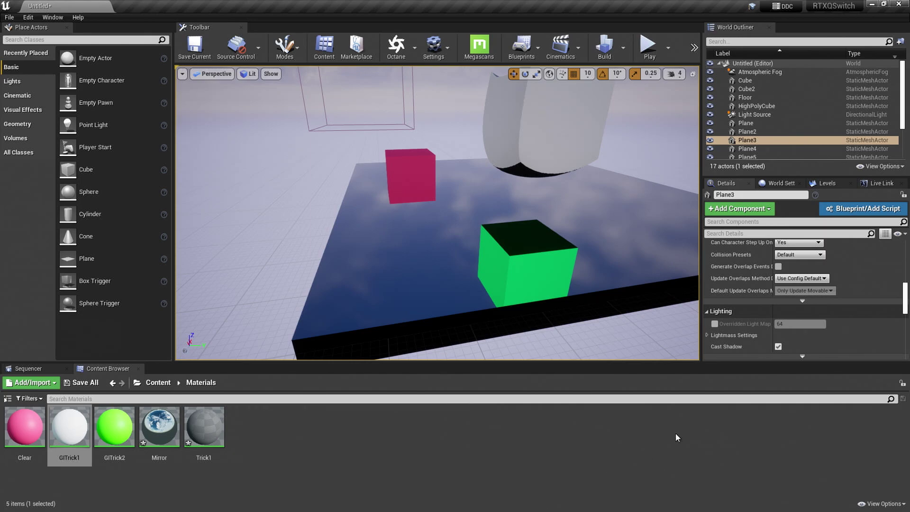
Step: Go back to the green-walled room and examine the indirect lighting on its walls, ceiling and inner cube from different angles
{"action": "right_click_drag", "start_coordinate": [426, 236], "coordinate": [664, 218]}
{"action": "key", "text": "w"}
{"action": "right_click_drag", "start_coordinate": [426, 138], "coordinate": [431, 137]}
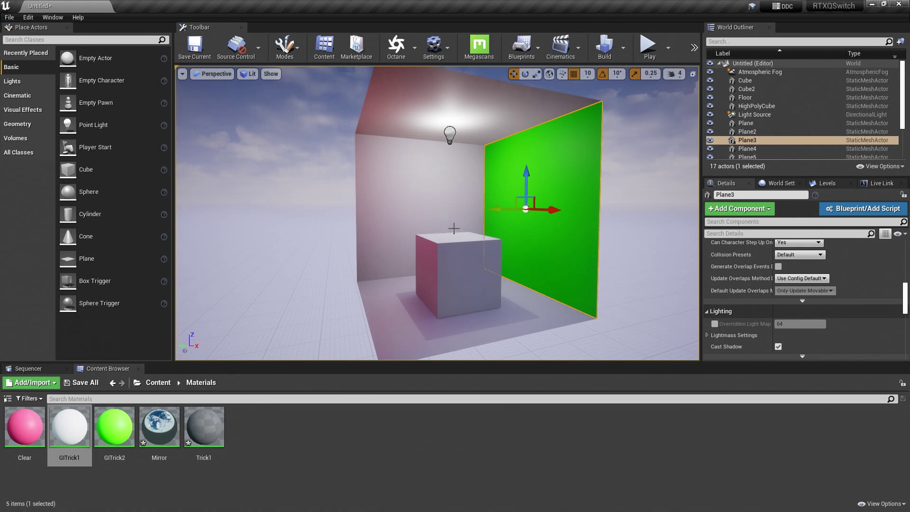
{"action": "key", "text": "d"}
{"action": "right_click_drag", "start_coordinate": [428, 222], "coordinate": [303, 222]}
{"action": "key", "text": "w"}
{"action": "right_click_drag", "start_coordinate": [408, 240], "coordinate": [450, 239]}
{"action": "key", "text": "s"}
{"action": "right_click_drag", "start_coordinate": [349, 141], "coordinate": [402, 128]}
{"action": "key", "text": "a"}
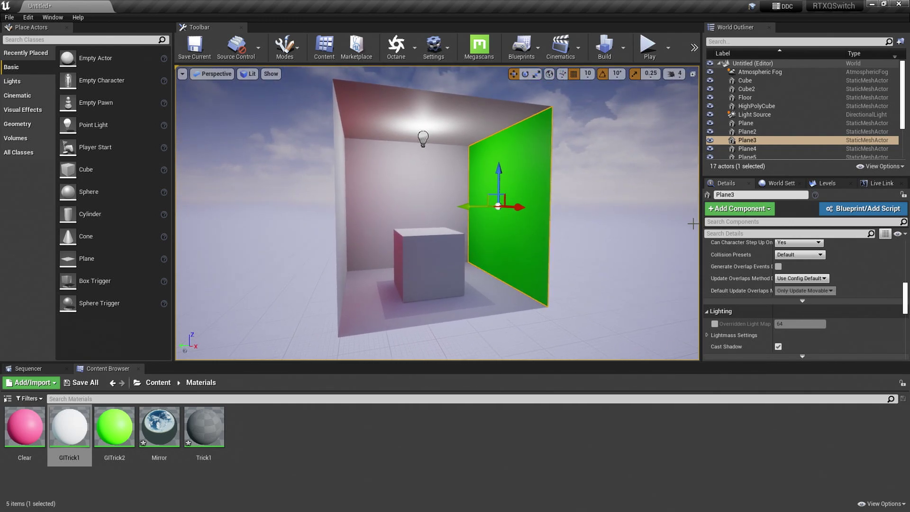
{"action": "right_click_drag", "start_coordinate": [613, 183], "coordinate": [611, 184]}
{"action": "right_click_drag", "start_coordinate": [545, 200], "coordinate": [545, 200]}
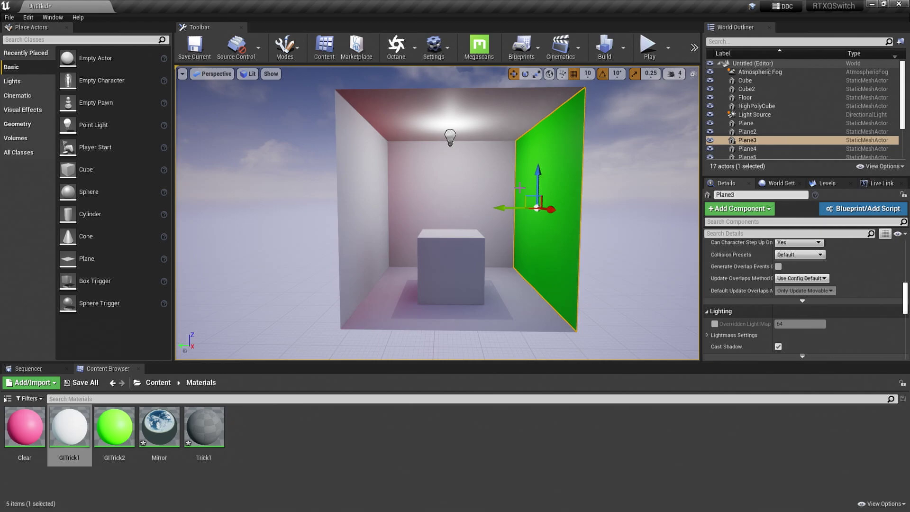
{"action": "right_click_drag", "start_coordinate": [505, 189], "coordinate": [500, 194]}
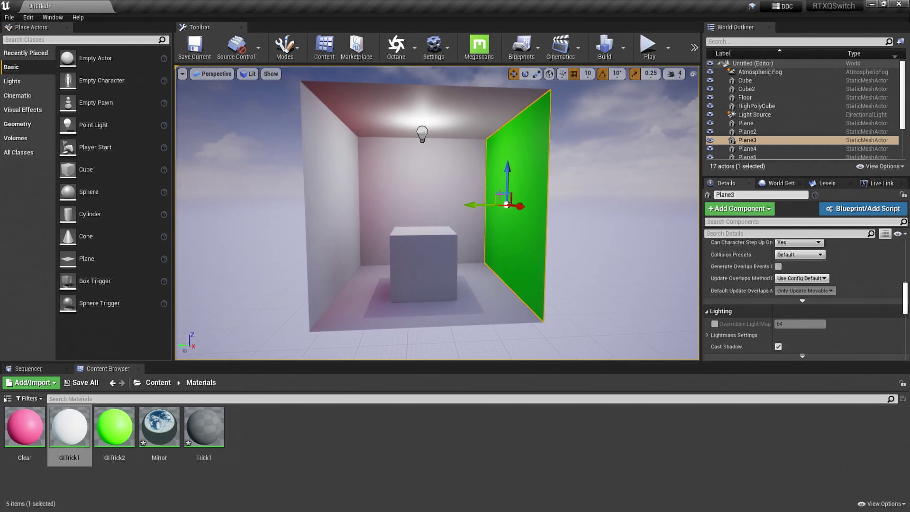